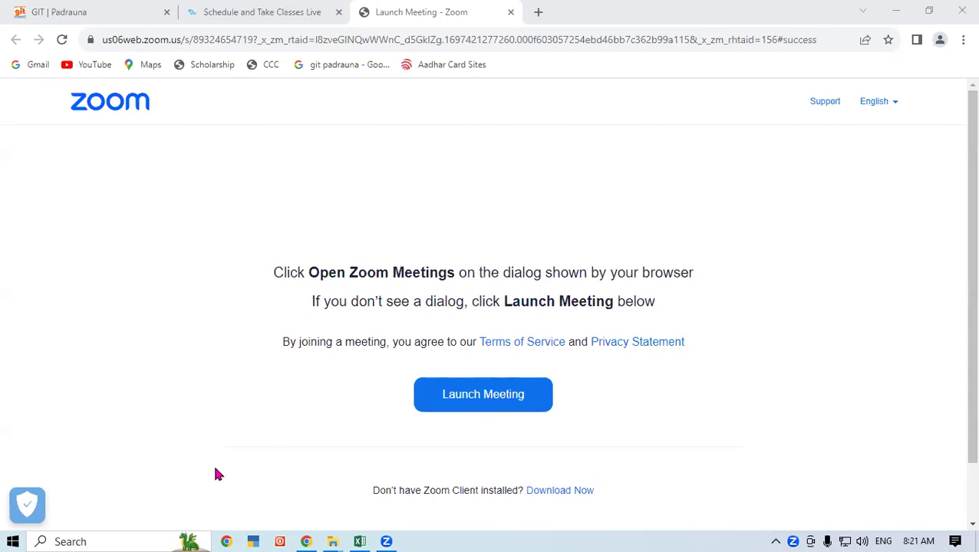
Switch to the SHAMBHOO BY DOUBLE VLOOKUP workbook and select a cell in the sheet.
{"action": "left_click", "coordinate": [359, 542]}
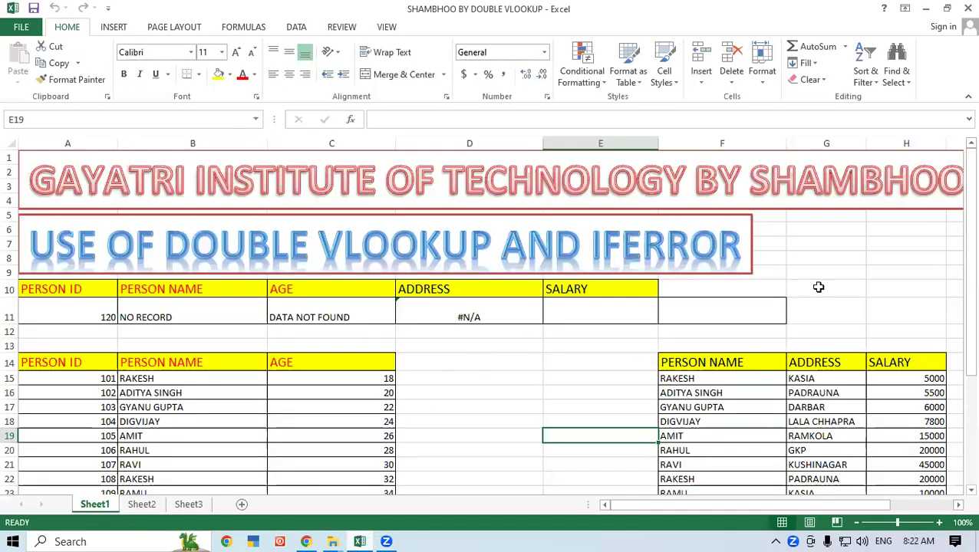
{"action": "left_click", "coordinate": [869, 269]}
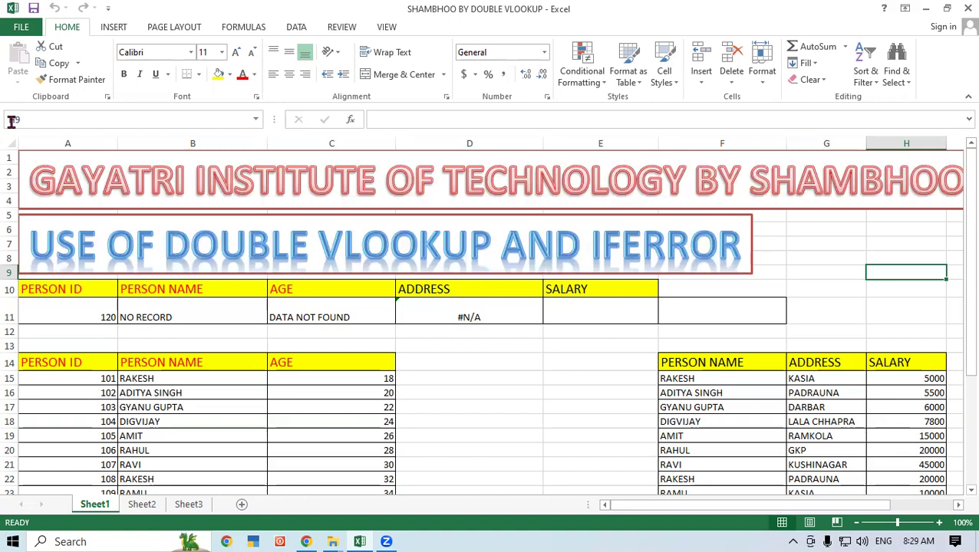
Clear the old test results from A11:E11, then return to Person ID cell A11.
{"action": "left_click", "coordinate": [80, 330]}
{"action": "left_click_drag", "start_coordinate": [80, 313], "coordinate": [631, 307]}
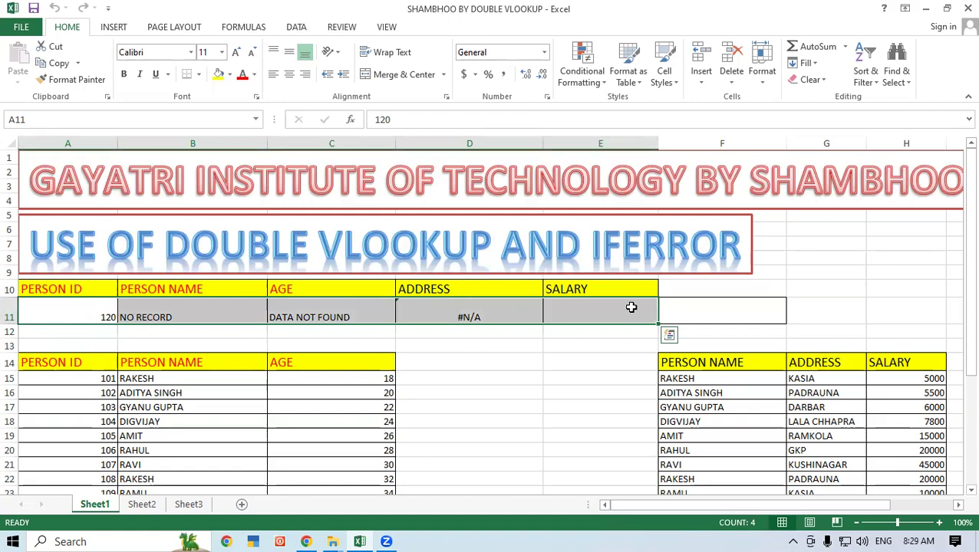
{"action": "key", "text": "Delete"}
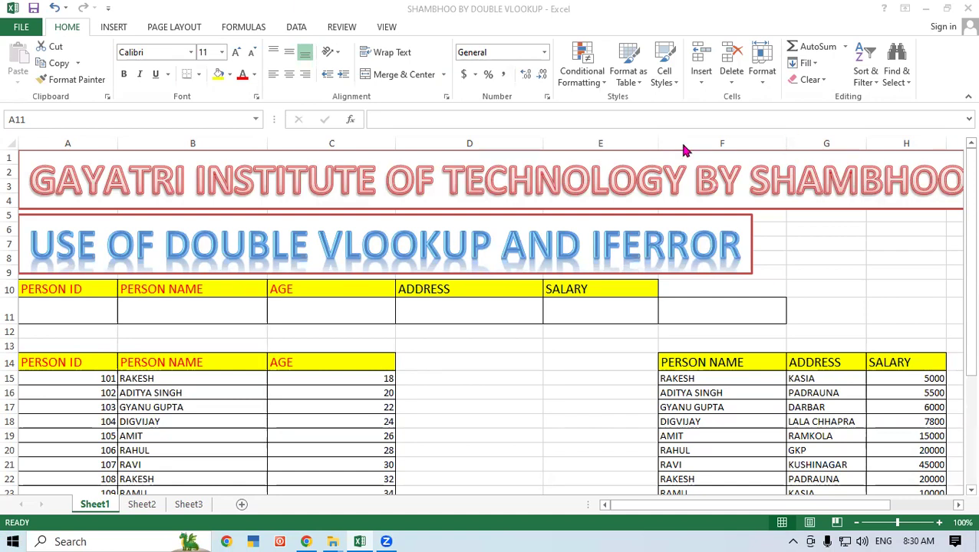
{"action": "left_click", "coordinate": [606, 362]}
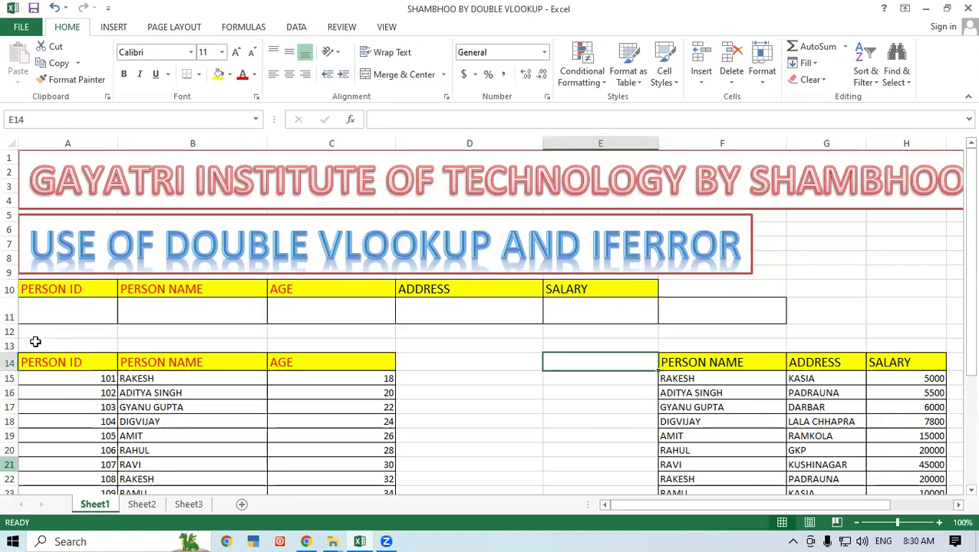
{"action": "left_click", "coordinate": [87, 310]}
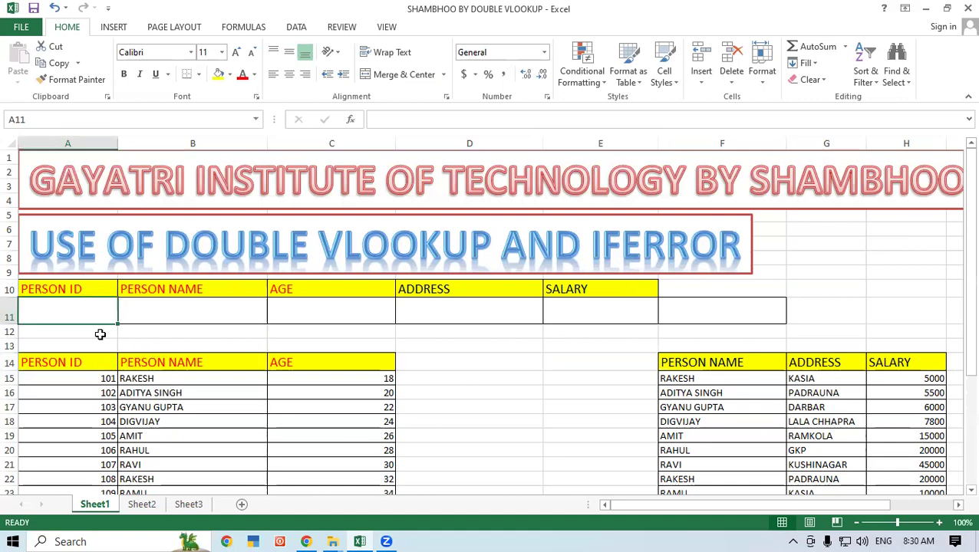
Copy Person ID 101 from the table into cell A11.
{"action": "left_click", "coordinate": [78, 375]}
{"action": "right_click", "coordinate": [79, 377]}
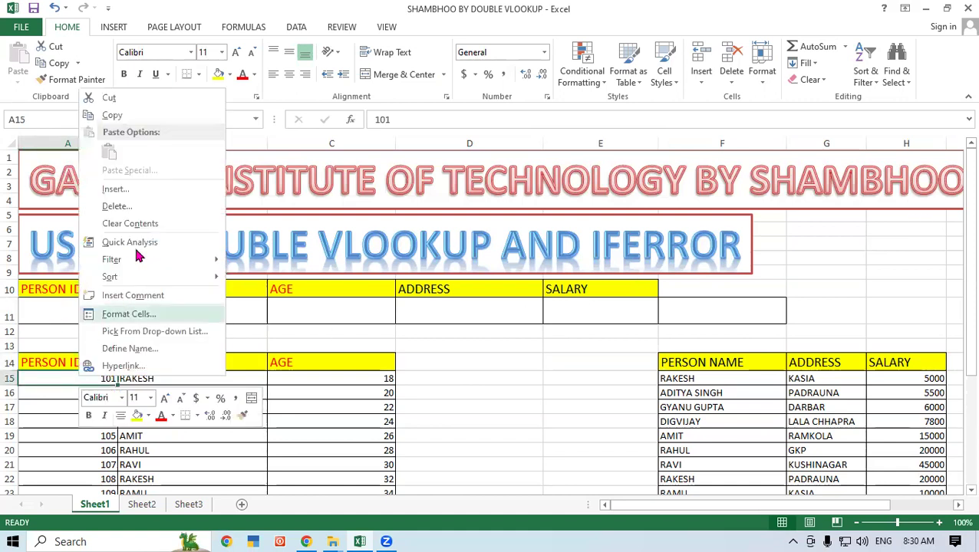
{"action": "left_click", "coordinate": [121, 115]}
{"action": "left_click", "coordinate": [76, 307]}
{"action": "right_click", "coordinate": [76, 307]}
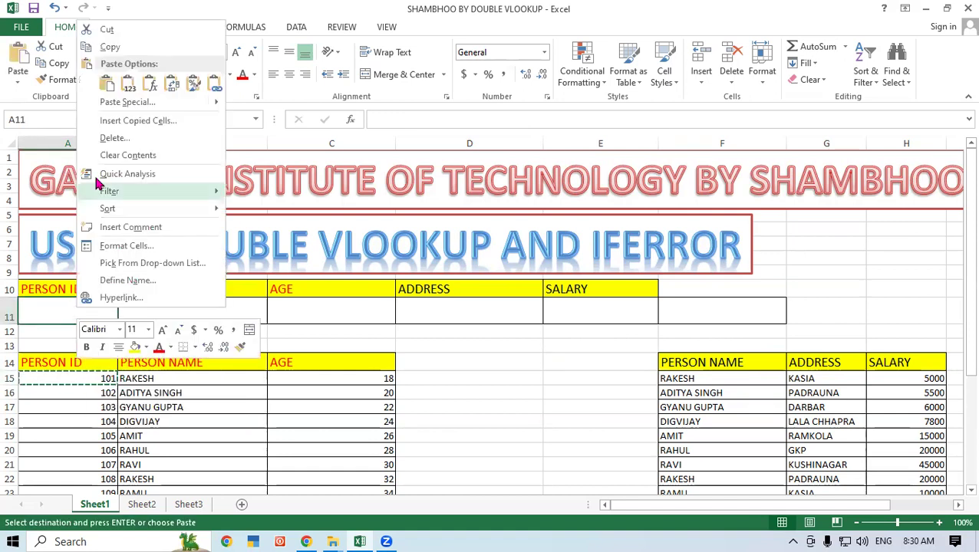
{"action": "left_click", "coordinate": [105, 98]}
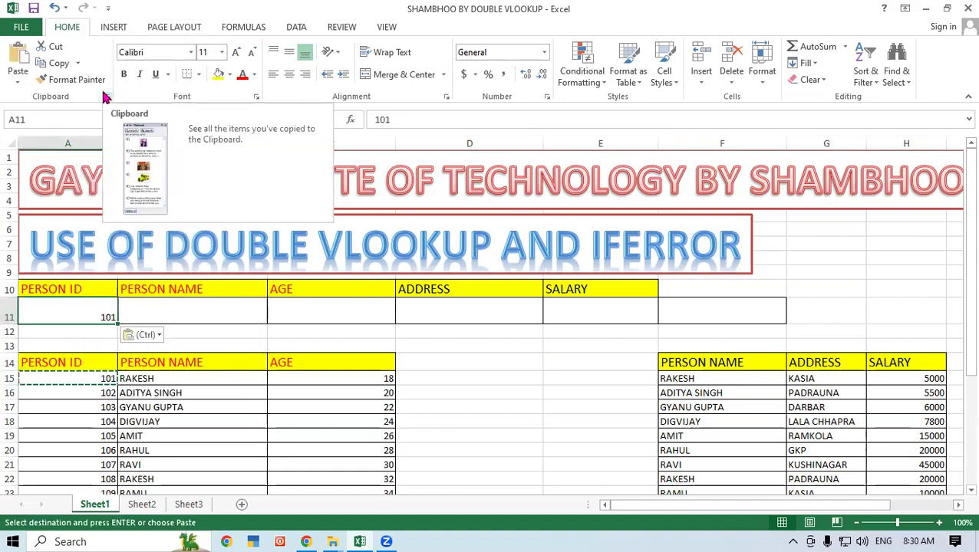
Enter =VLOOKUP(A11,A14:C25,2,0) in B11 so it returns the name RAKESH.
{"action": "left_click", "coordinate": [208, 310]}
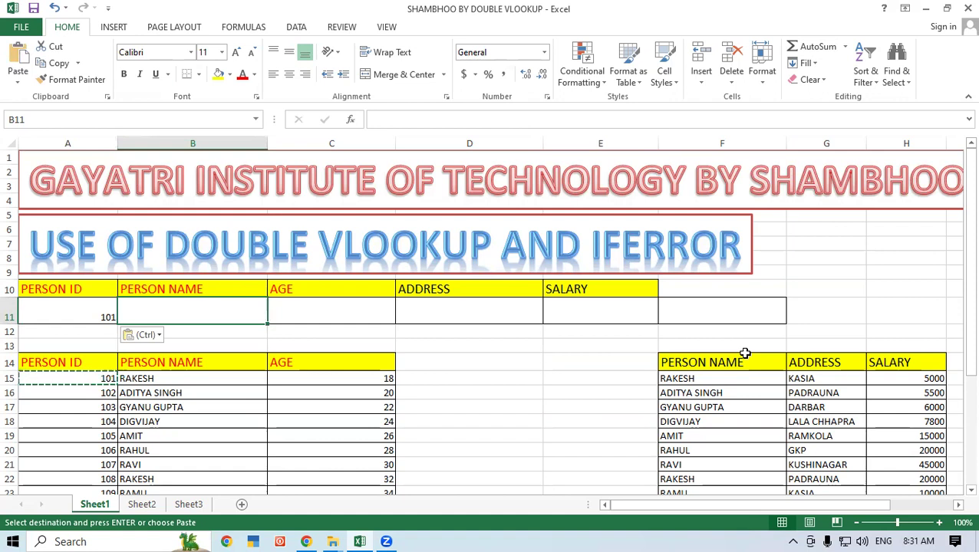
{"action": "type", "text": "="}
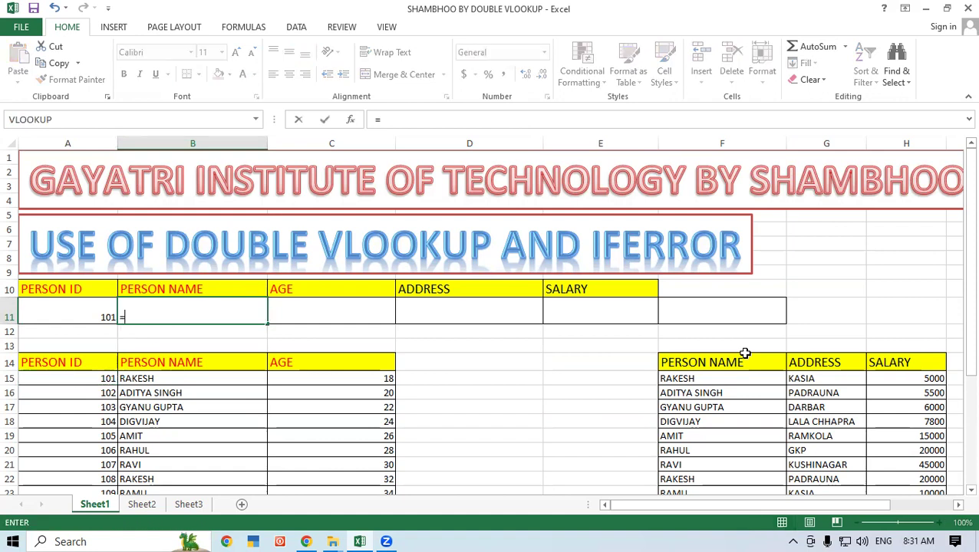
{"action": "type", "text": "vlo"}
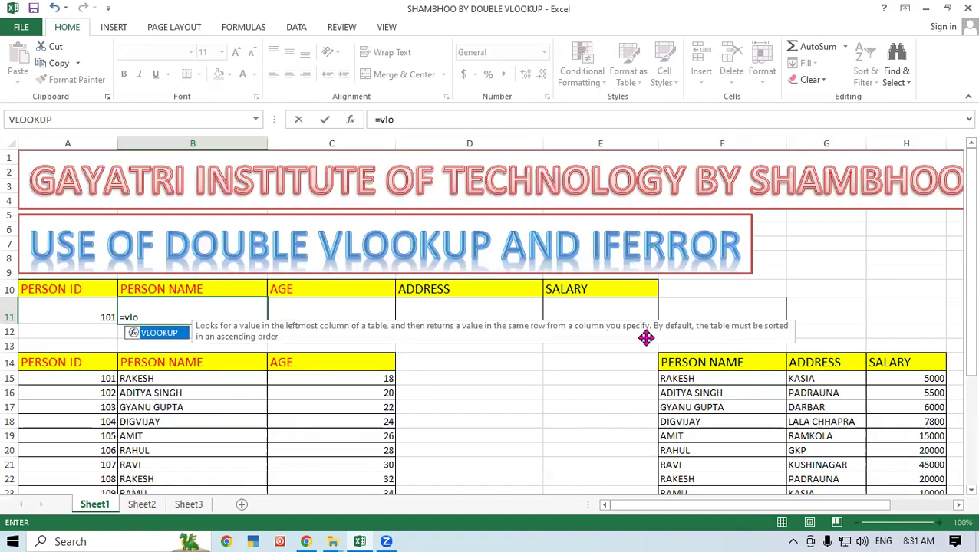
{"action": "double_click", "coordinate": [163, 337]}
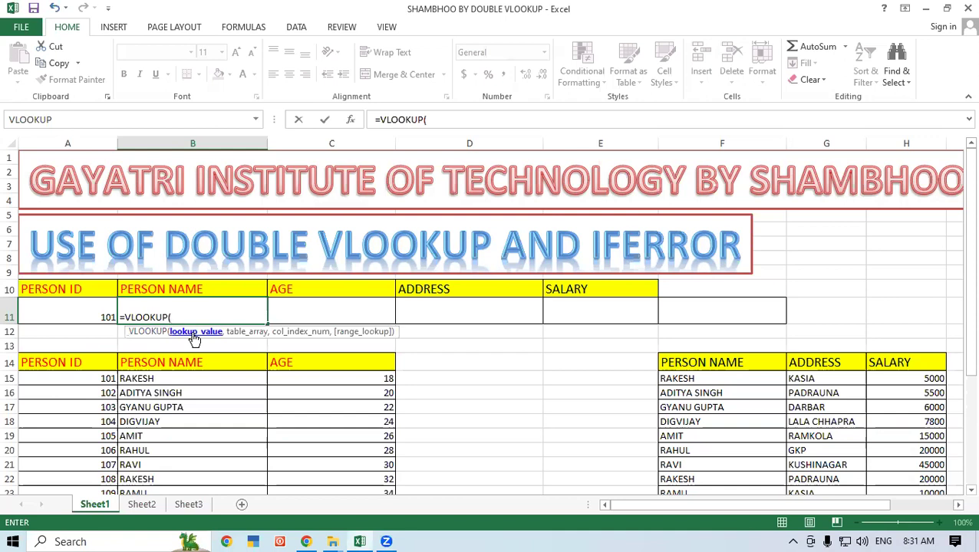
{"action": "left_click", "coordinate": [80, 310]}
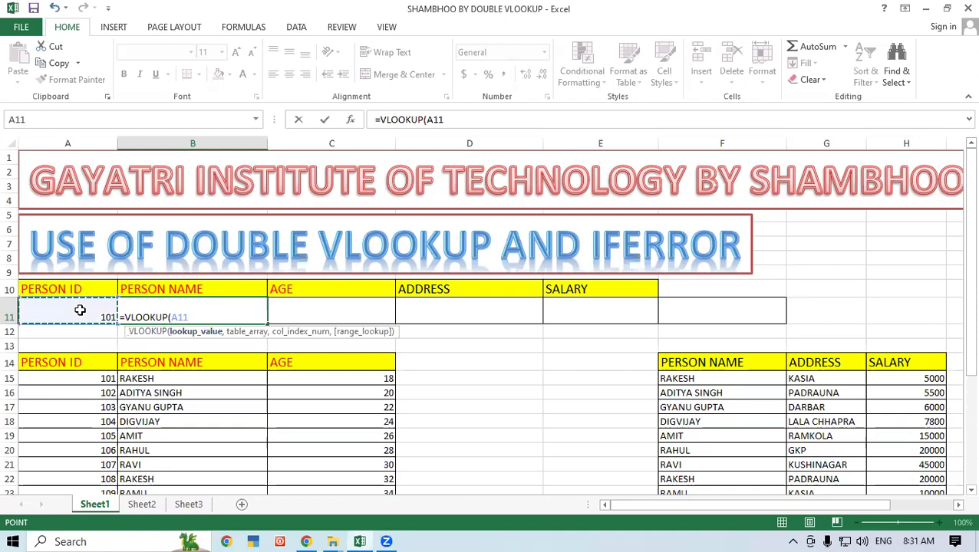
{"action": "type", "text": ","}
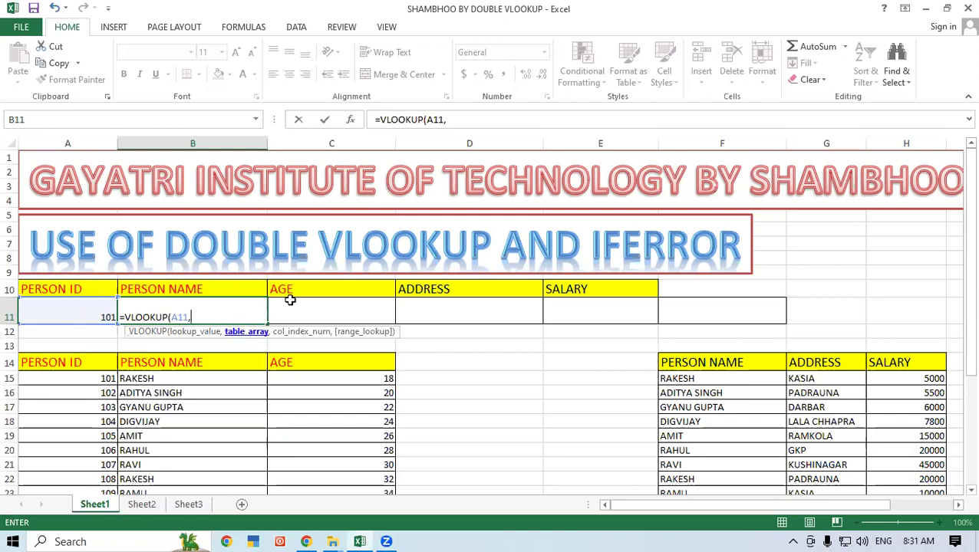
{"action": "left_click_drag", "start_coordinate": [959, 190], "coordinate": [959, 273]}
{"action": "mouse_move", "coordinate": [48, 262]}
{"action": "left_mouse_down"}
{"action": "mouse_move", "coordinate": [349, 343]}
{"action": "mouse_move", "coordinate": [361, 422]}
{"action": "left_mouse_up"}
{"action": "left_click_drag", "start_coordinate": [957, 270], "coordinate": [957, 233]}
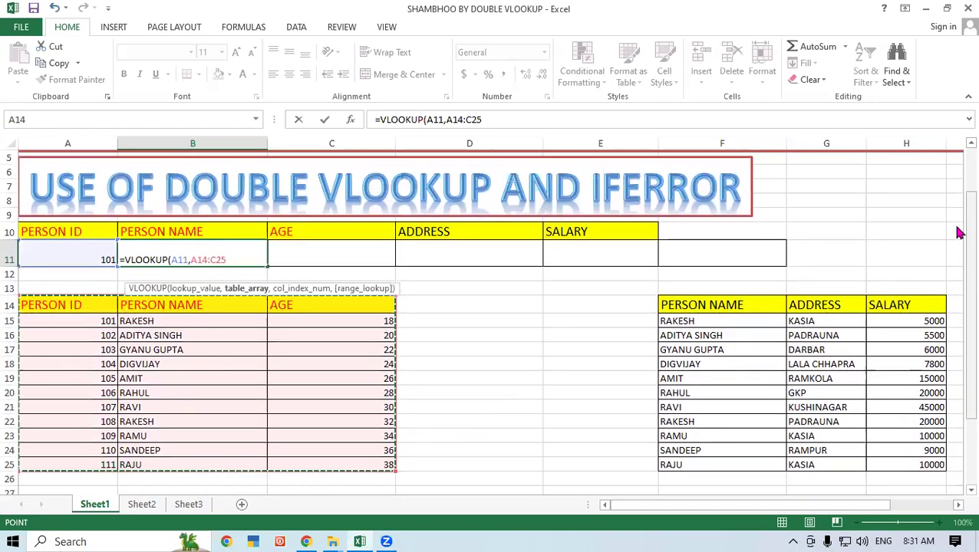
{"action": "type", "text": ","}
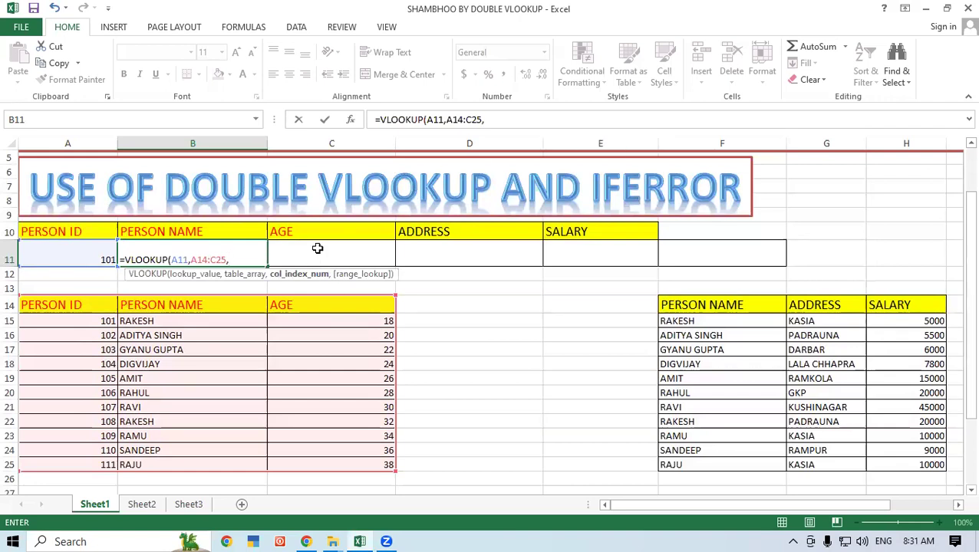
{"action": "type", "text": "2,"}
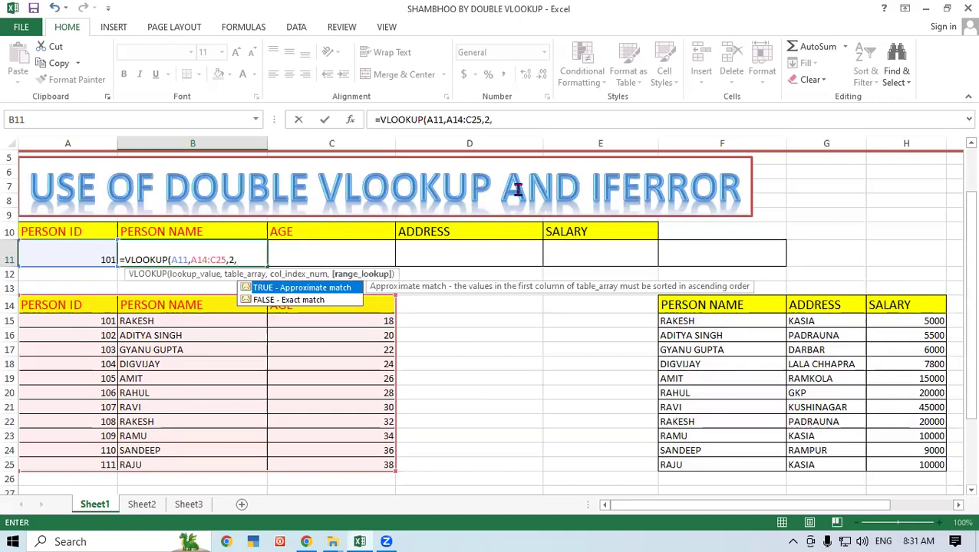
{"action": "type", "text": "0)"}
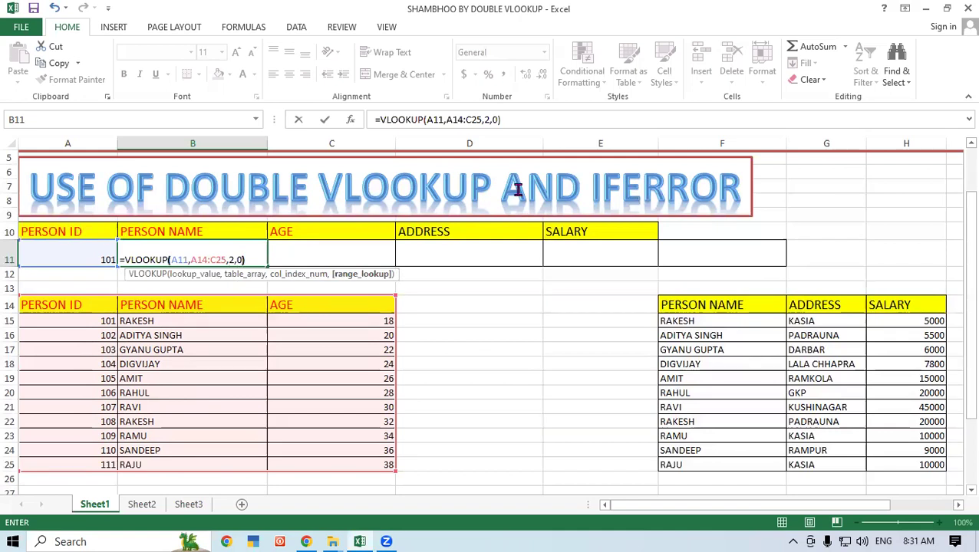
{"action": "key", "text": "Return"}
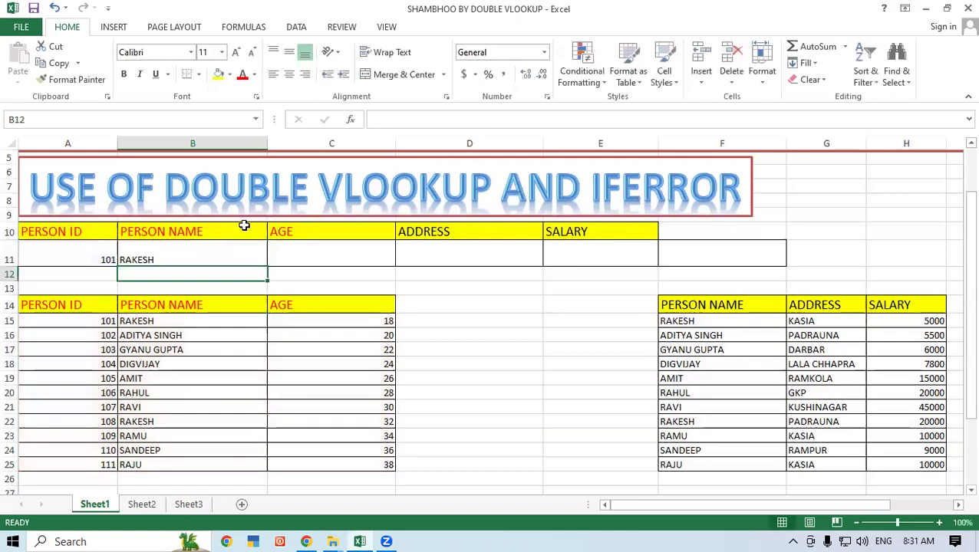
{"action": "left_click", "coordinate": [159, 260]}
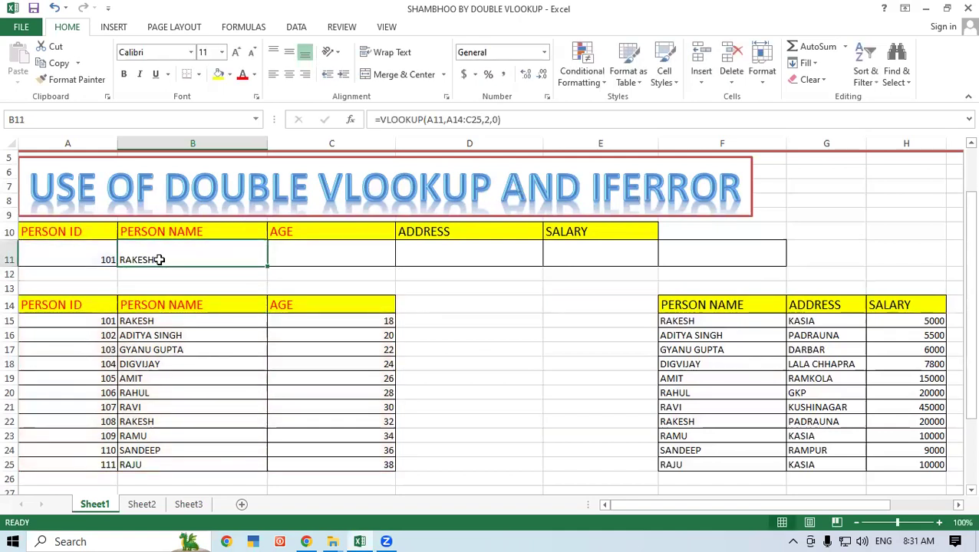
Enter =VLOOKUP(A11,A14:C25,3,0) in C11 so it returns age 18.
{"action": "left_click", "coordinate": [313, 259]}
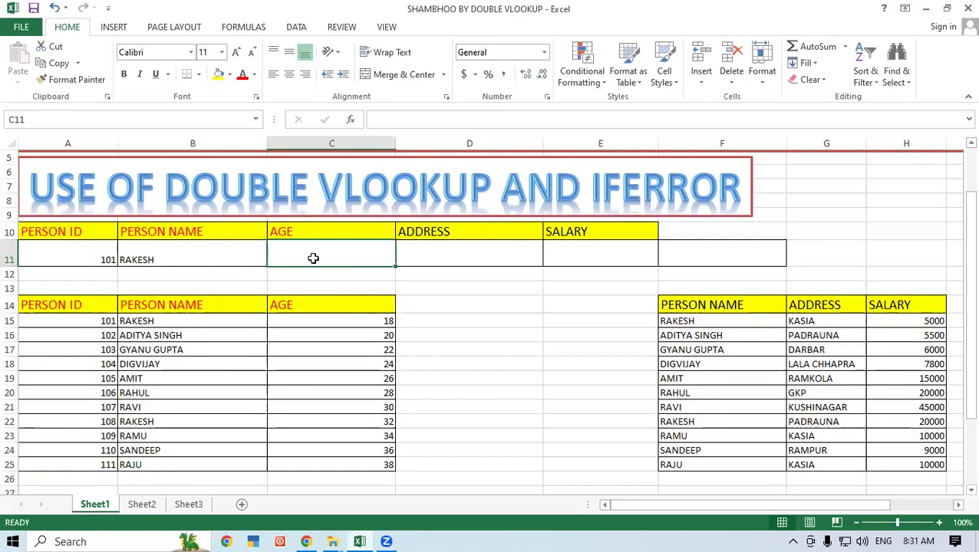
{"action": "type", "text": "="}
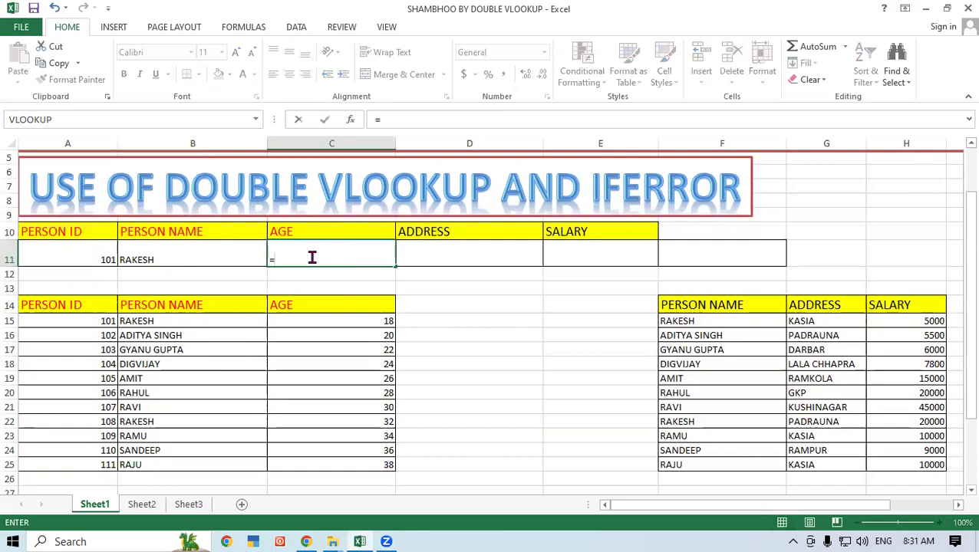
{"action": "type", "text": "vlo"}
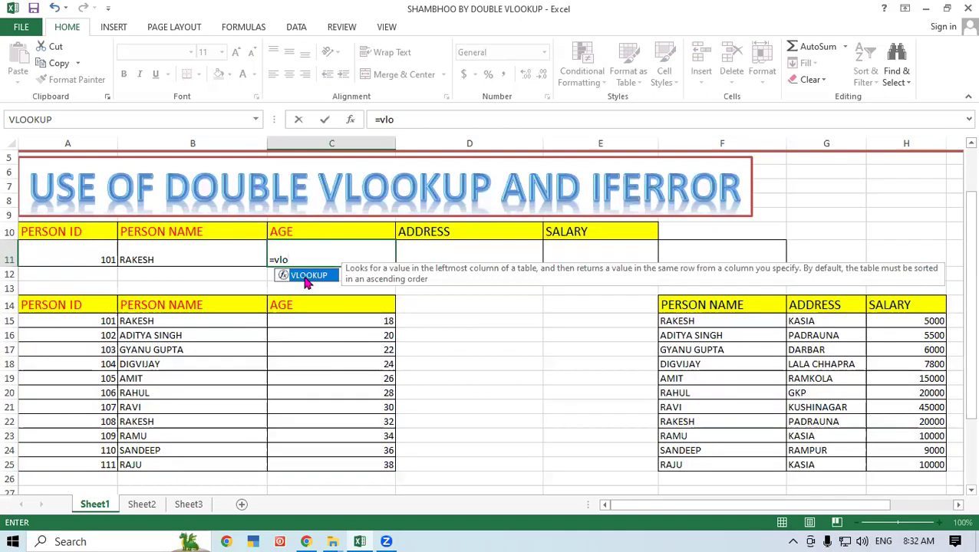
{"action": "double_click", "coordinate": [306, 277]}
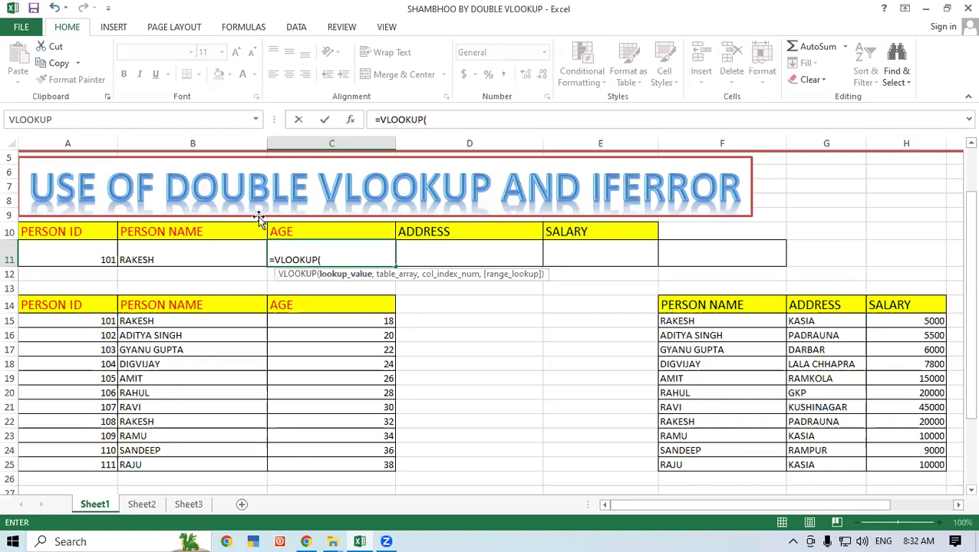
{"action": "left_click", "coordinate": [88, 244]}
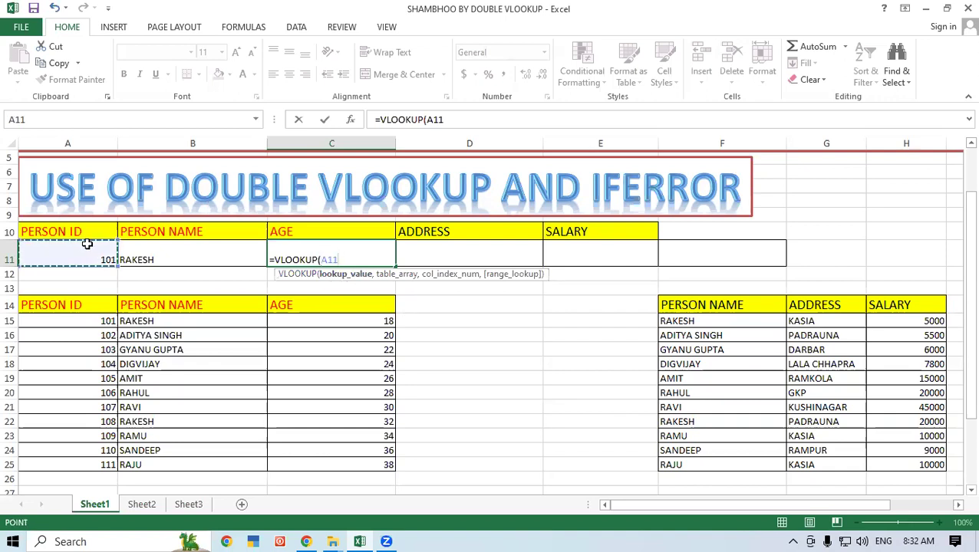
{"action": "type", "text": ","}
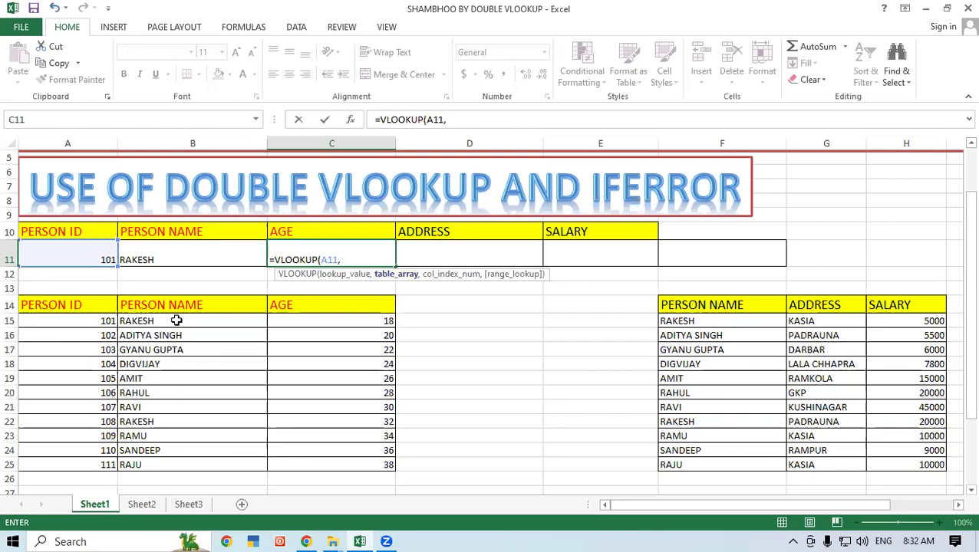
{"action": "left_click_drag", "start_coordinate": [61, 305], "coordinate": [342, 458]}
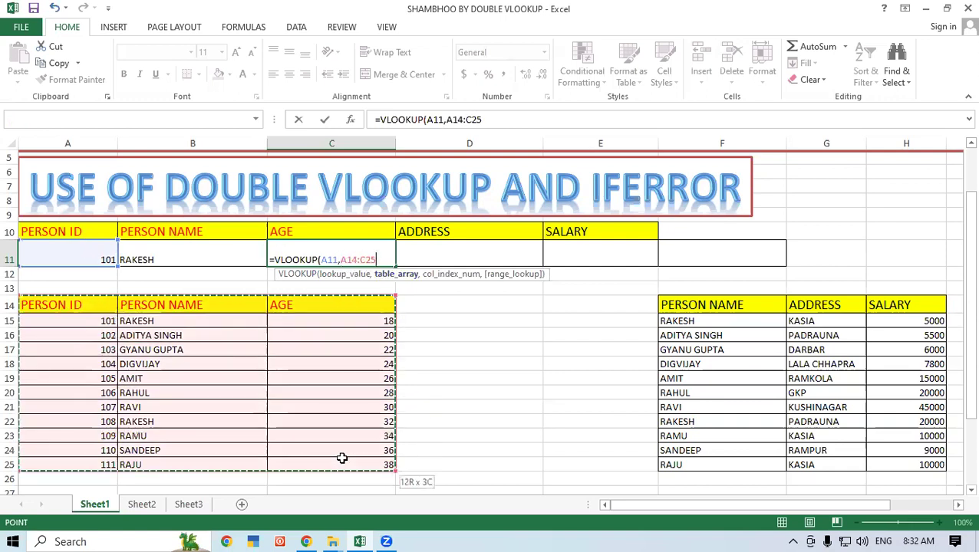
{"action": "type", "text": ","}
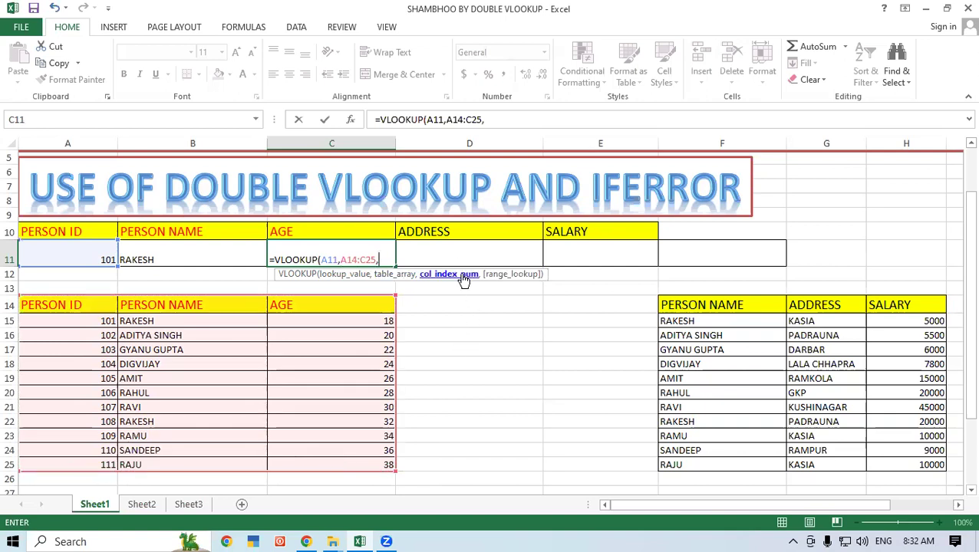
{"action": "type", "text": "3"}
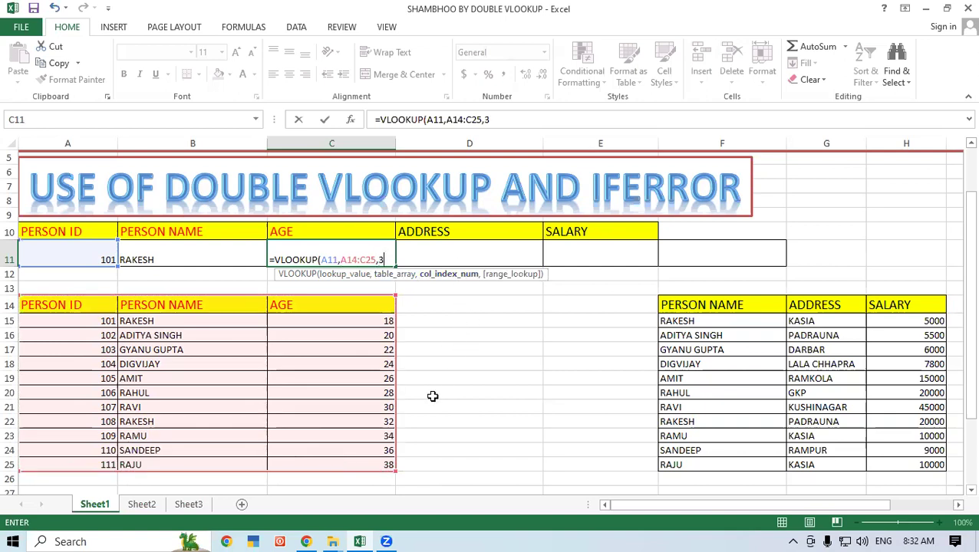
{"action": "type", "text": ","}
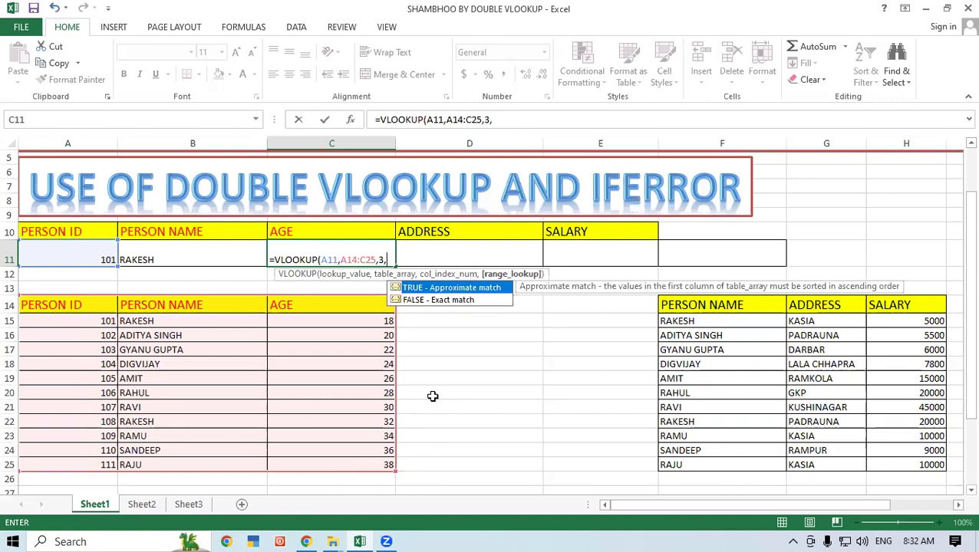
{"action": "type", "text": "0)"}
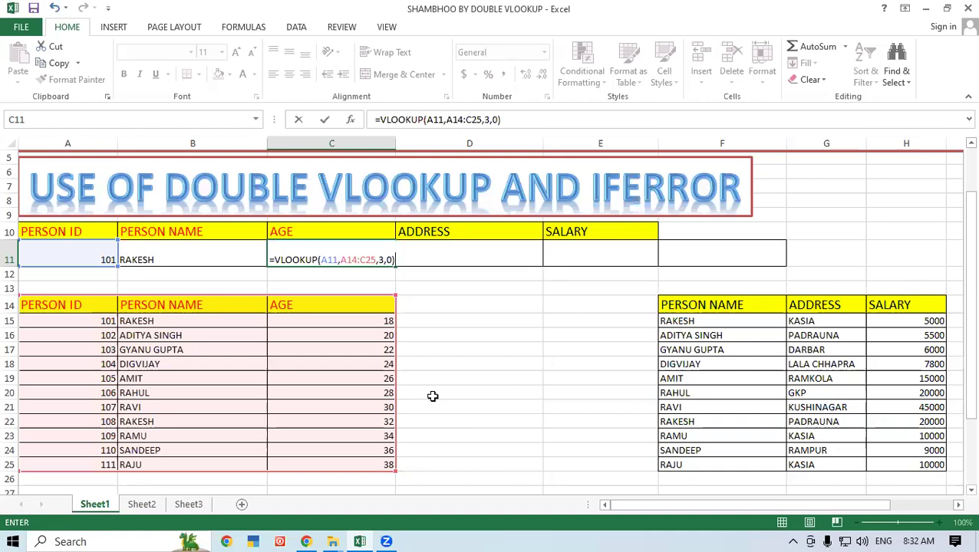
{"action": "key", "text": "Return"}
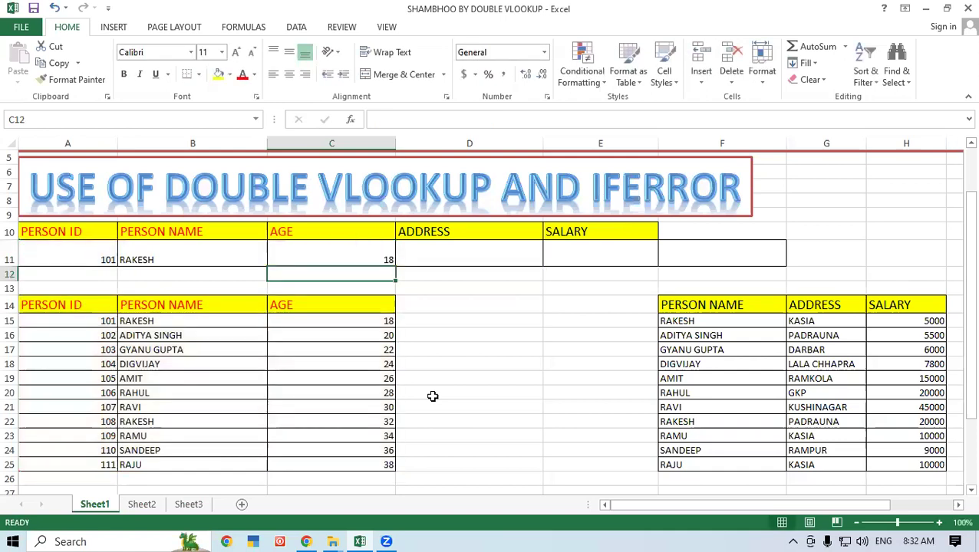
{"action": "left_click", "coordinate": [345, 257]}
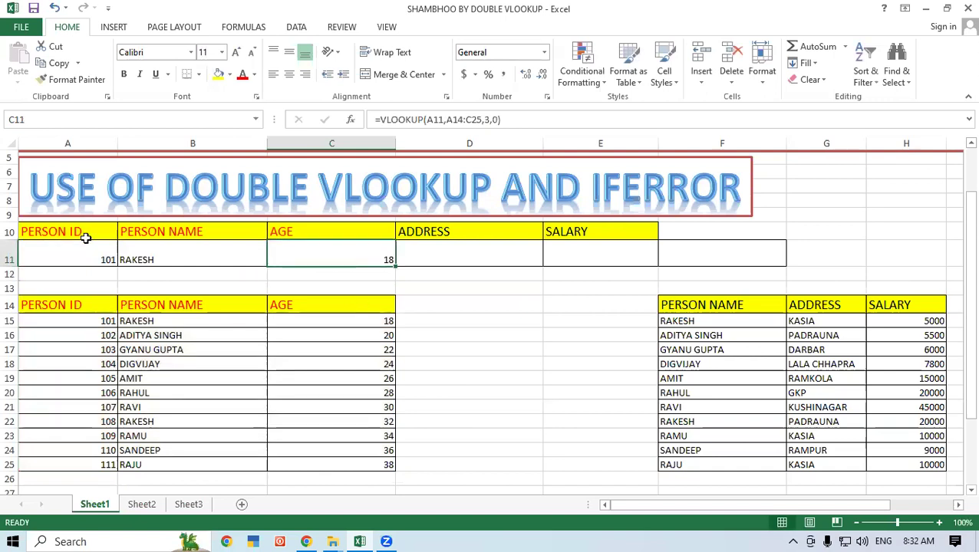
Make A11:C11 bold and enlarge the font to size 16.
{"action": "left_click_drag", "start_coordinate": [86, 240], "coordinate": [280, 247]}
{"action": "key", "text": "ctrl+b"}
{"action": "left_click", "coordinate": [236, 53]}
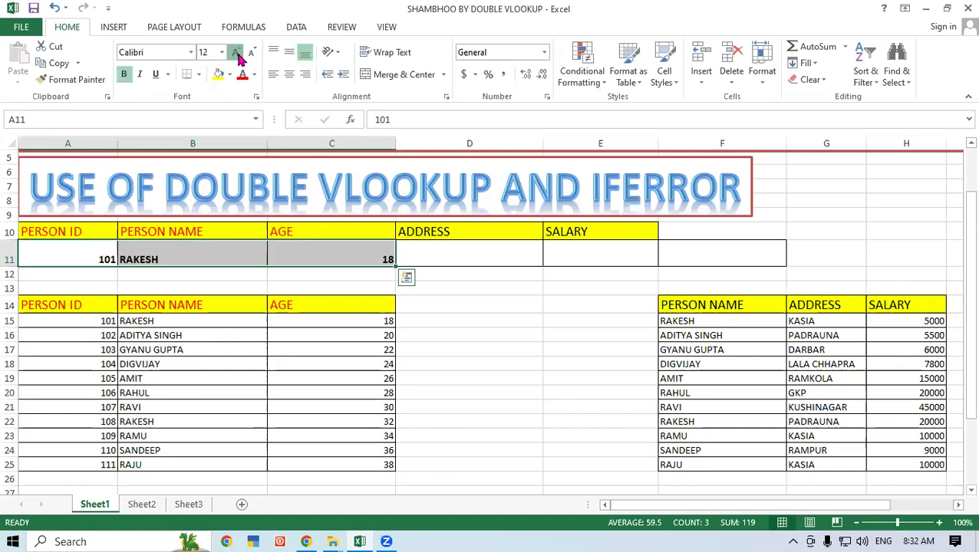
{"action": "left_click", "coordinate": [236, 53]}
{"action": "left_click", "coordinate": [235, 53]}
{"action": "left_click", "coordinate": [57, 255]}
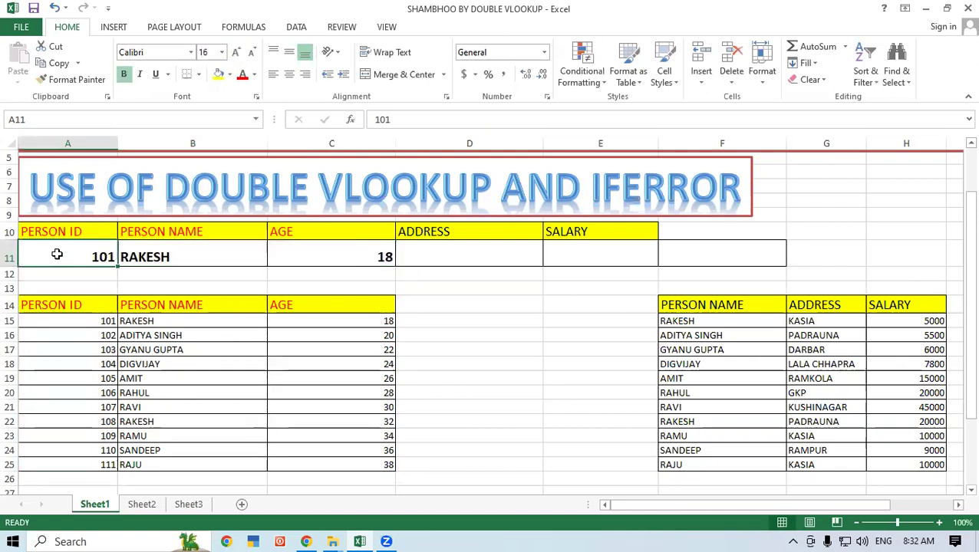
Test Person IDs 104 and then 109 in A11, showing RAMU and 34.
{"action": "type", "text": "104"}
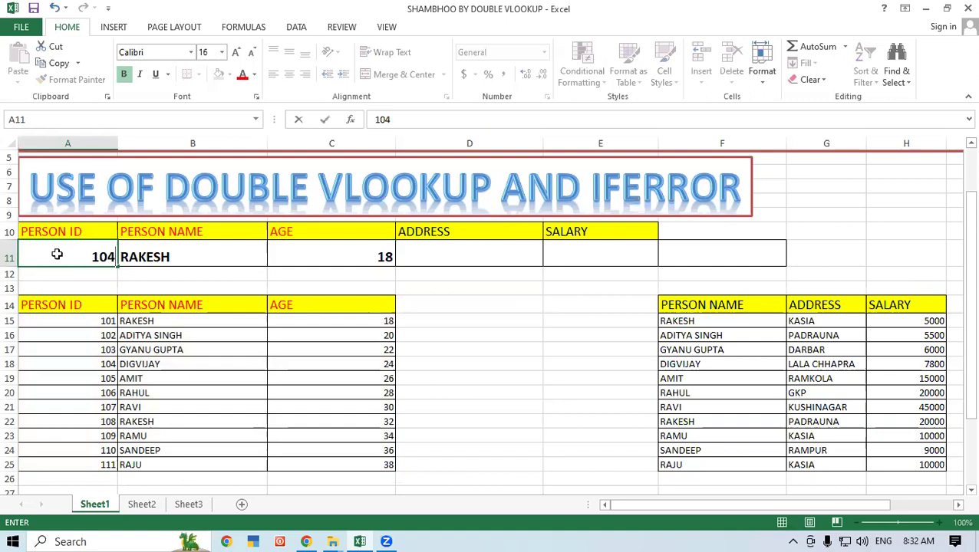
{"action": "key", "text": "Return"}
{"action": "left_click", "coordinate": [57, 255]}
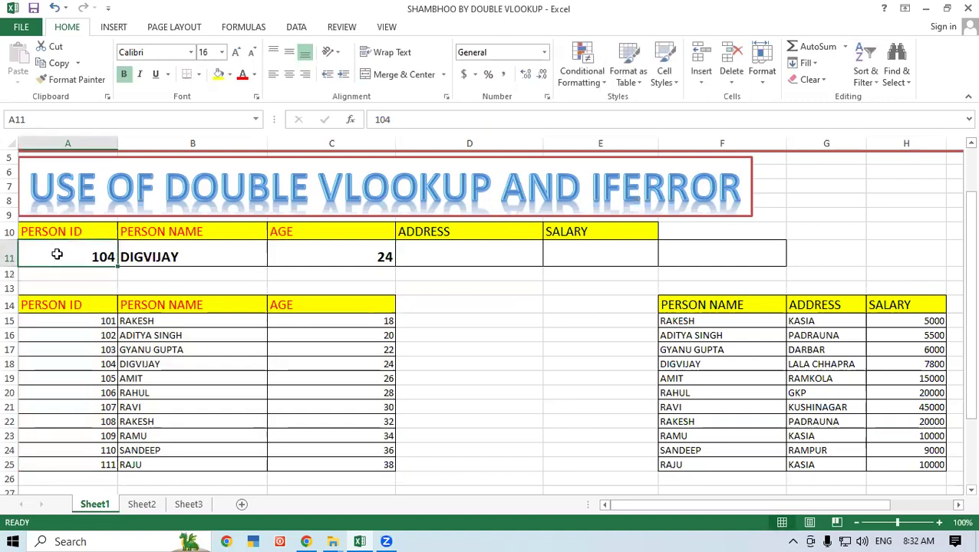
{"action": "type", "text": "10"}
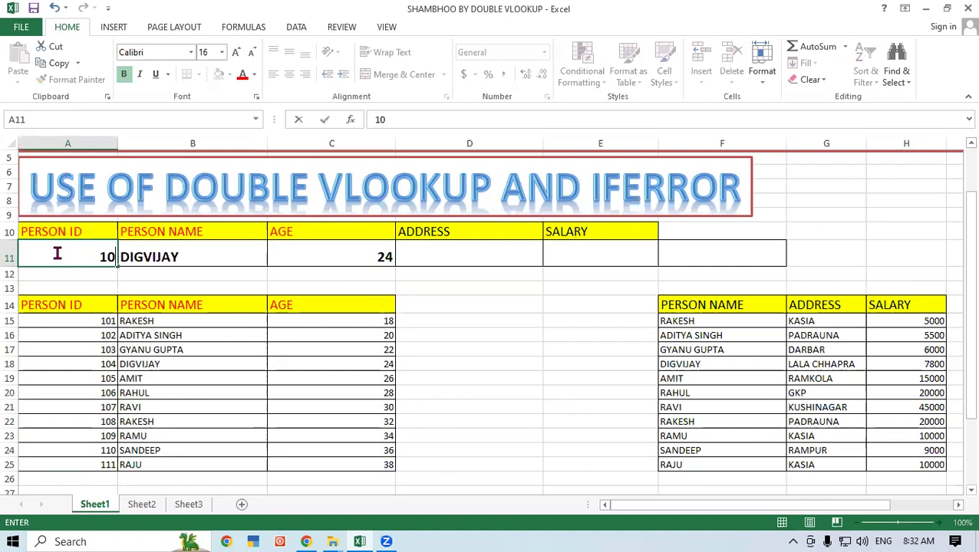
{"action": "type", "text": "9"}
{"action": "key", "text": "Return"}
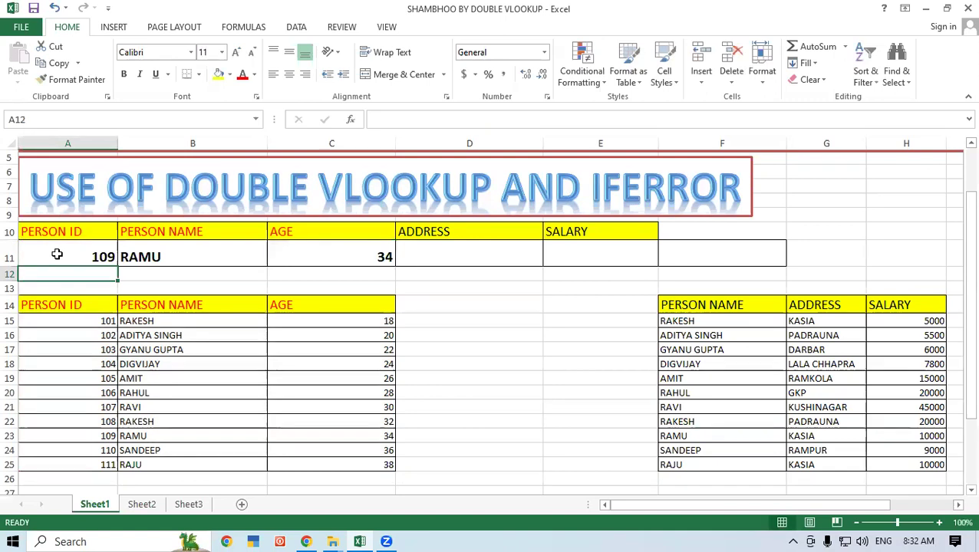
{"action": "left_click", "coordinate": [434, 234]}
{"action": "left_click", "coordinate": [432, 255]}
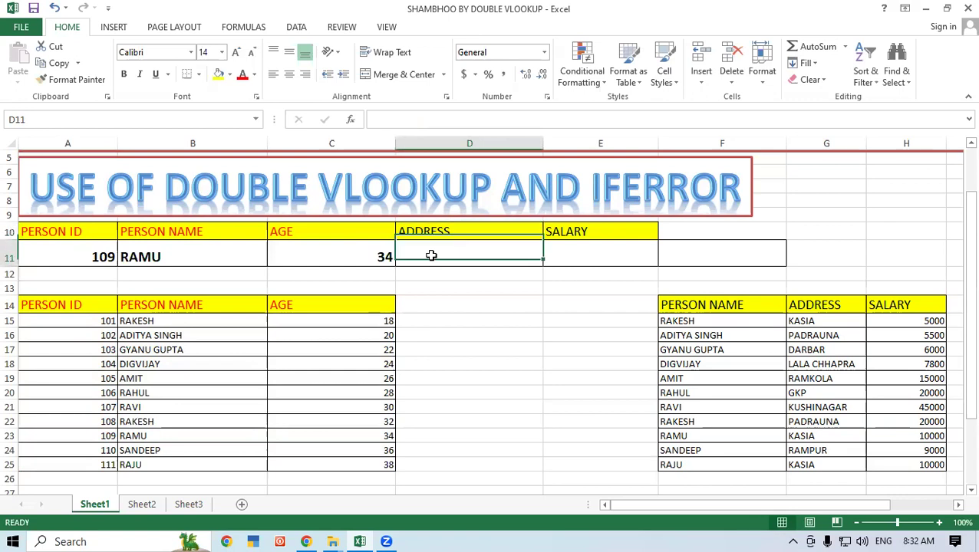
{"action": "left_click", "coordinate": [576, 233]}
{"action": "left_click", "coordinate": [564, 251]}
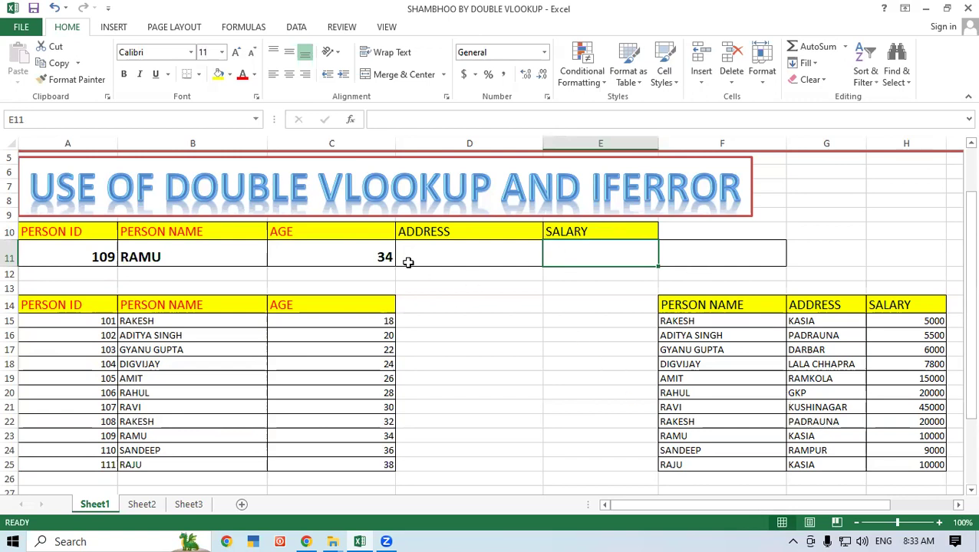
Enter =VLOOKUP(A11,A14:C25,2,0) in D11 so it returns the name RAMU.
{"action": "left_click", "coordinate": [425, 245]}
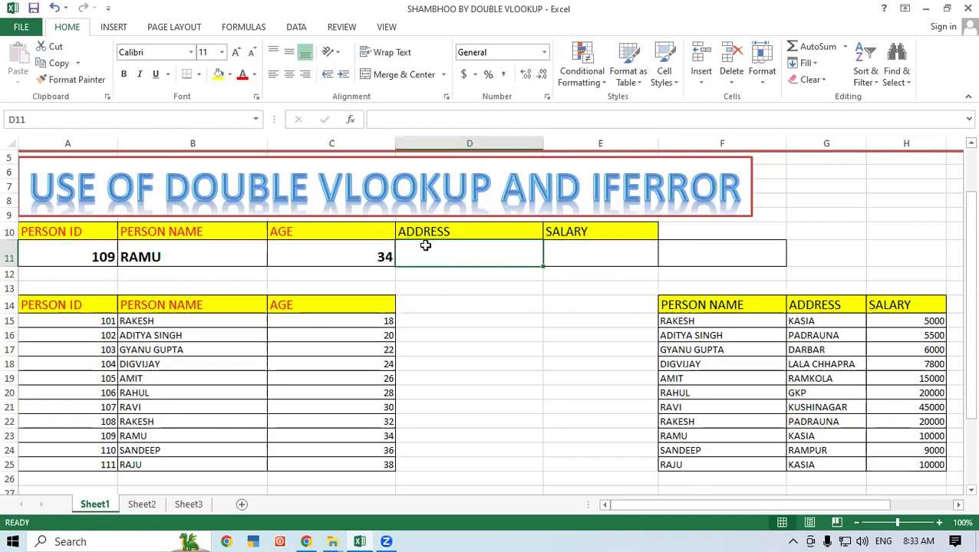
{"action": "type", "text": "="}
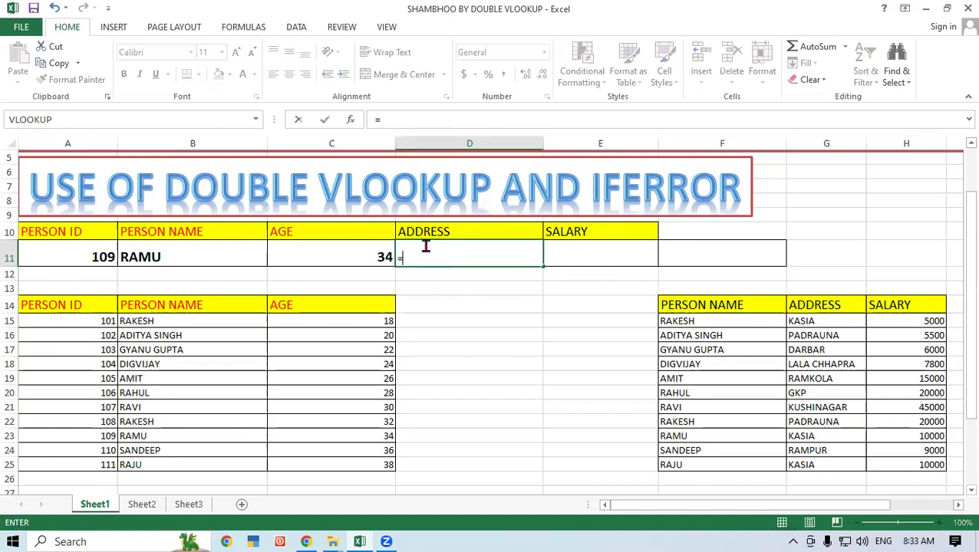
{"action": "type", "text": "vlo"}
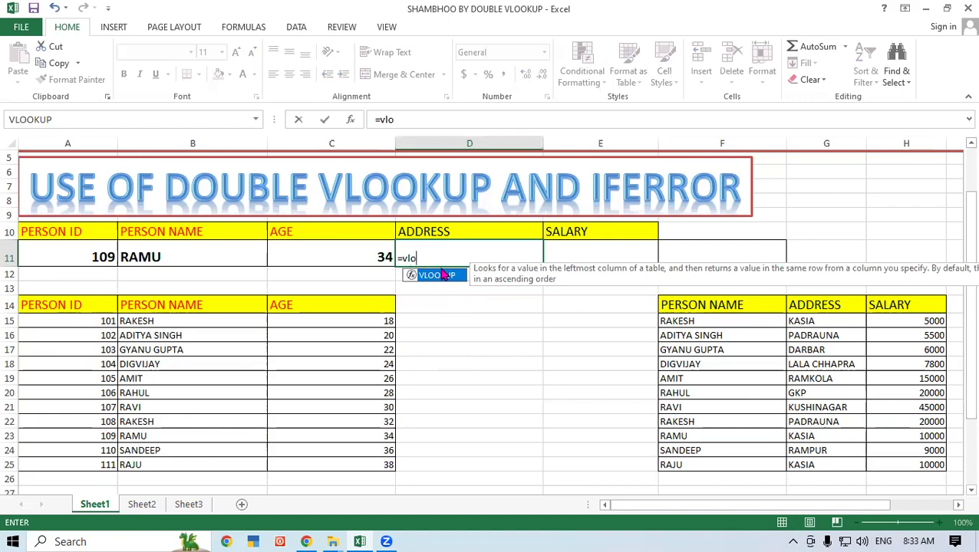
{"action": "double_click", "coordinate": [442, 275]}
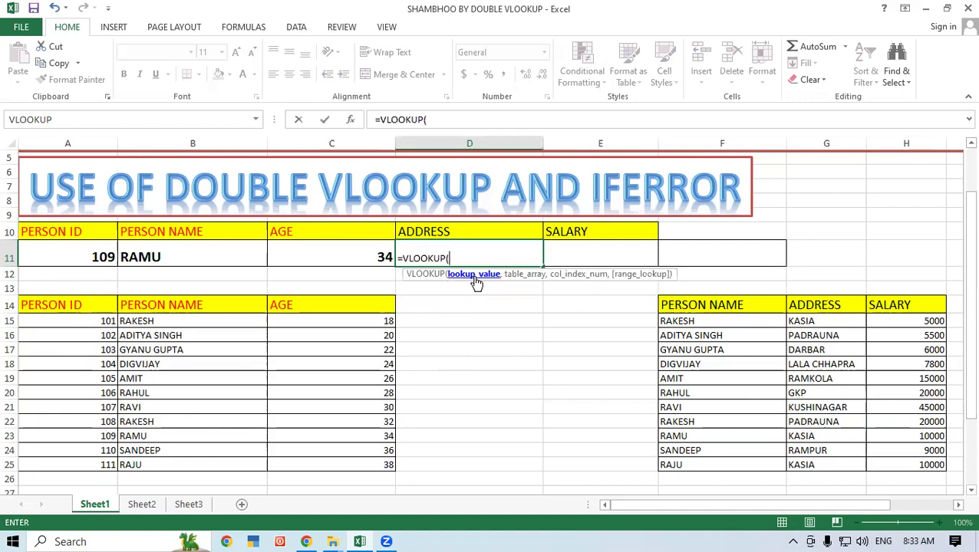
{"action": "left_click", "coordinate": [50, 261]}
{"action": "type", "text": ","}
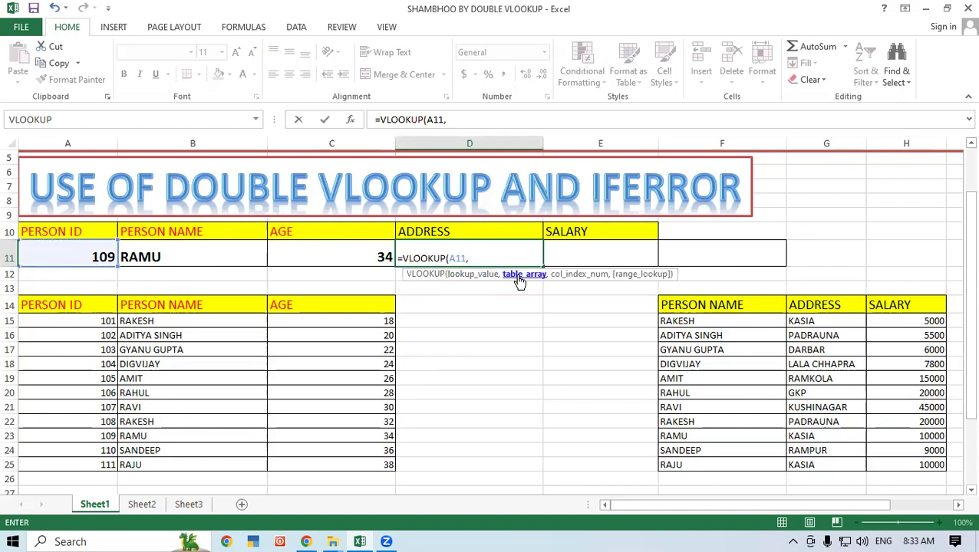
{"action": "left_click_drag", "start_coordinate": [78, 309], "coordinate": [364, 472]}
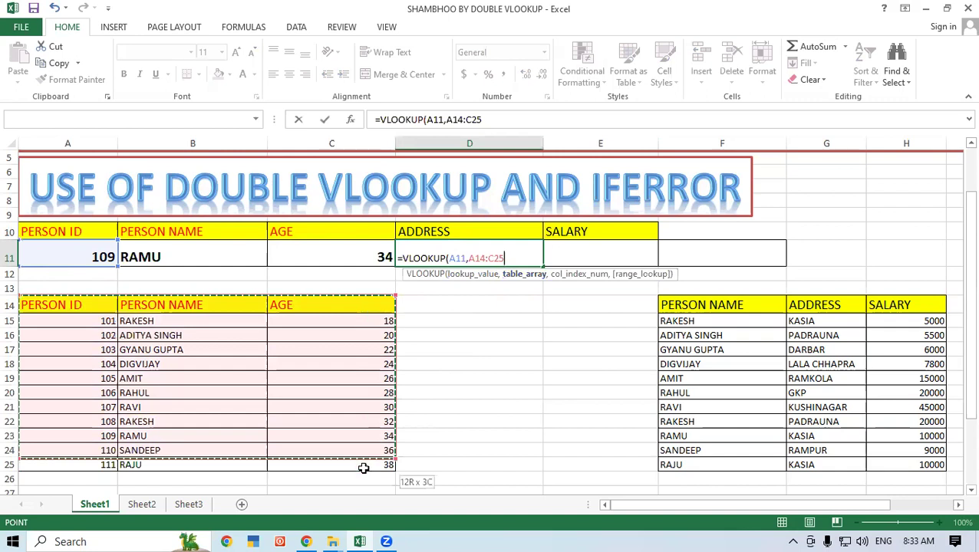
{"action": "type", "text": ","}
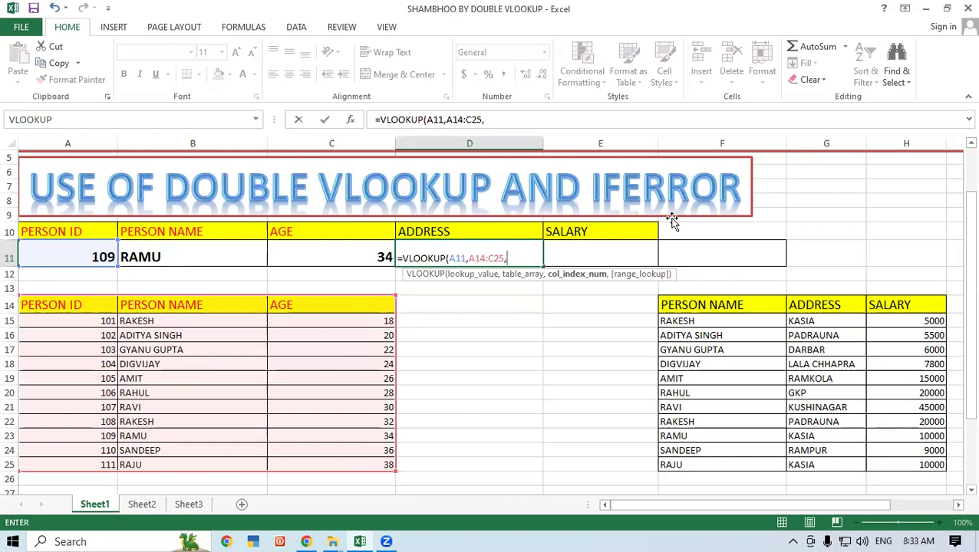
{"action": "type", "text": "2"}
{"action": "type", "text": ","}
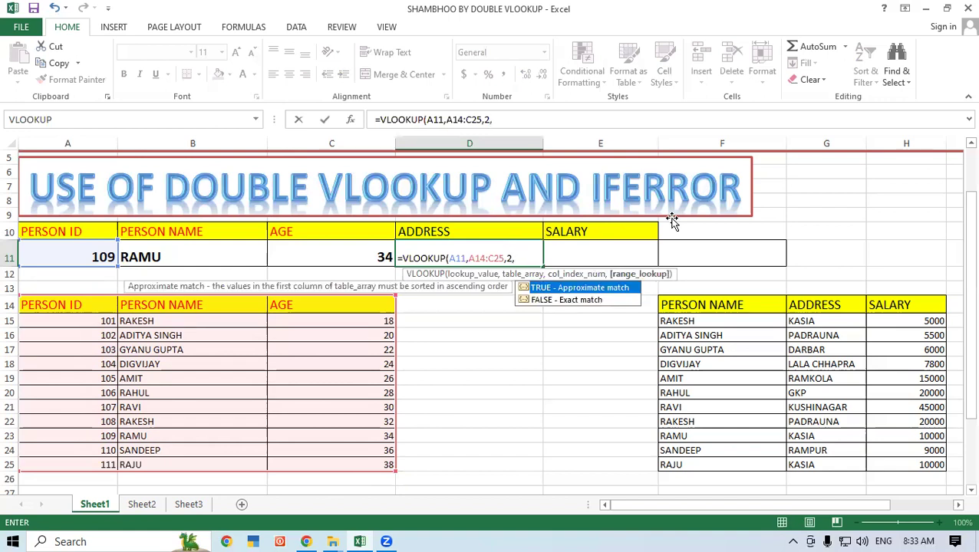
{"action": "type", "text": "0"}
{"action": "type", "text": ")"}
{"action": "key", "text": "Return"}
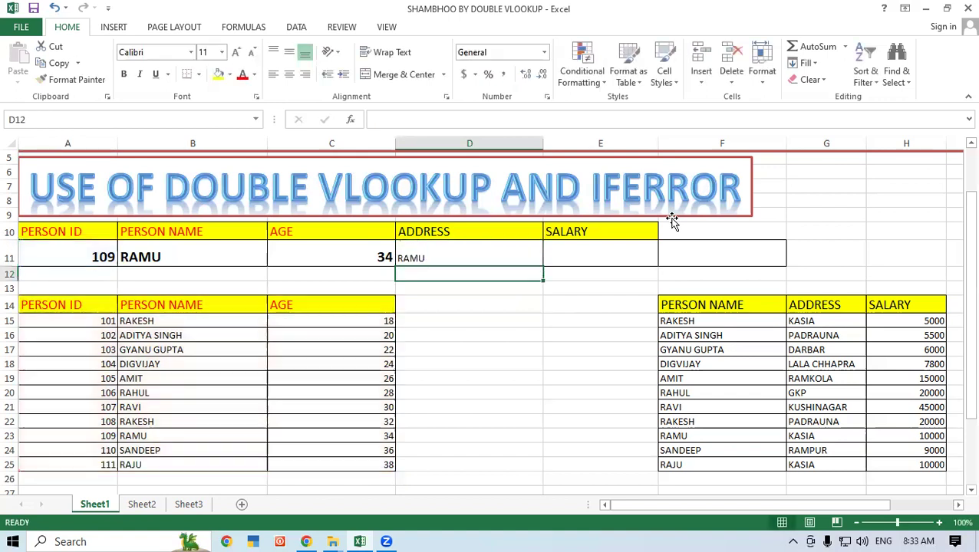
Format the RAMU result in D11 as bold with a larger font.
{"action": "left_click", "coordinate": [446, 255]}
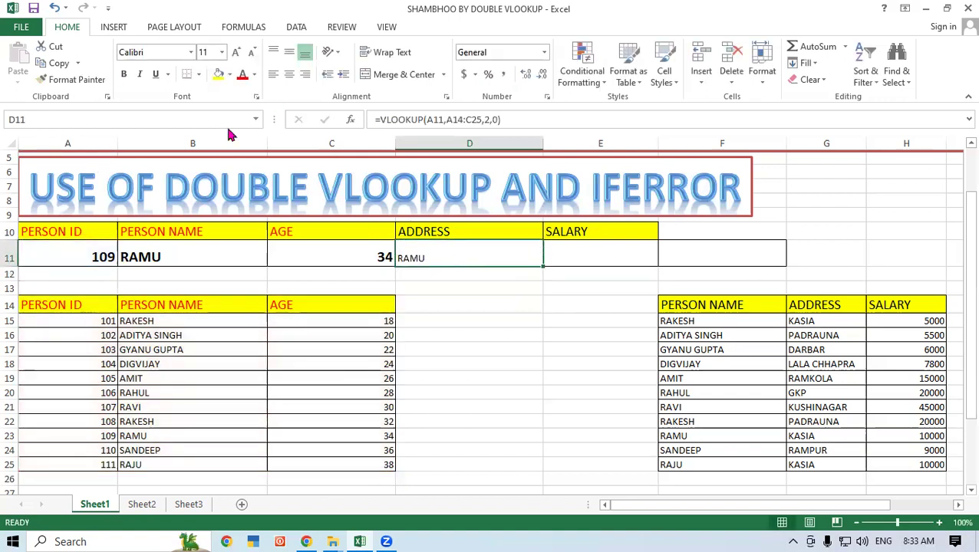
{"action": "left_click", "coordinate": [124, 75]}
{"action": "left_click", "coordinate": [236, 52]}
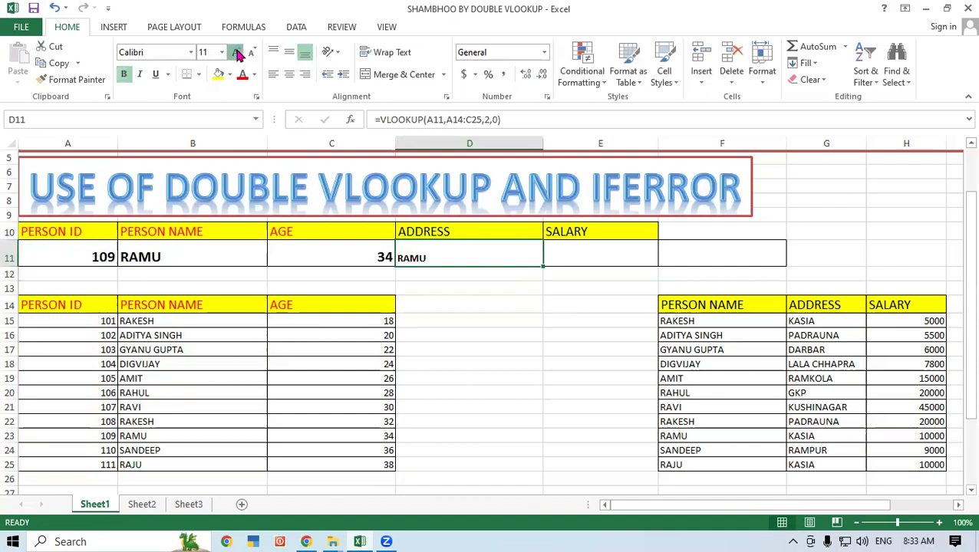
{"action": "left_click", "coordinate": [236, 52]}
{"action": "left_click", "coordinate": [236, 52]}
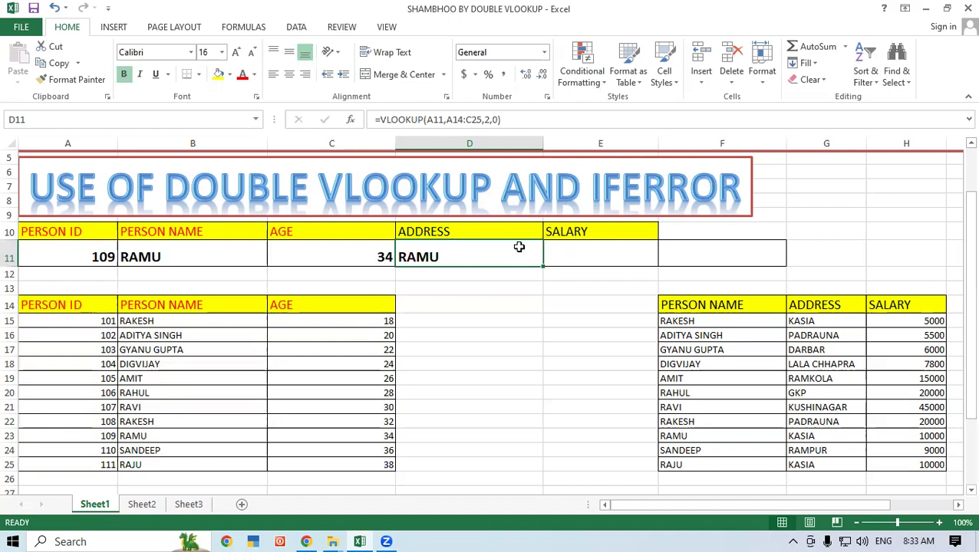
Wrap D11's name lookup in an outer VLOOKUP over F14:H25, column 2, 0.
{"action": "double_click", "coordinate": [421, 256]}
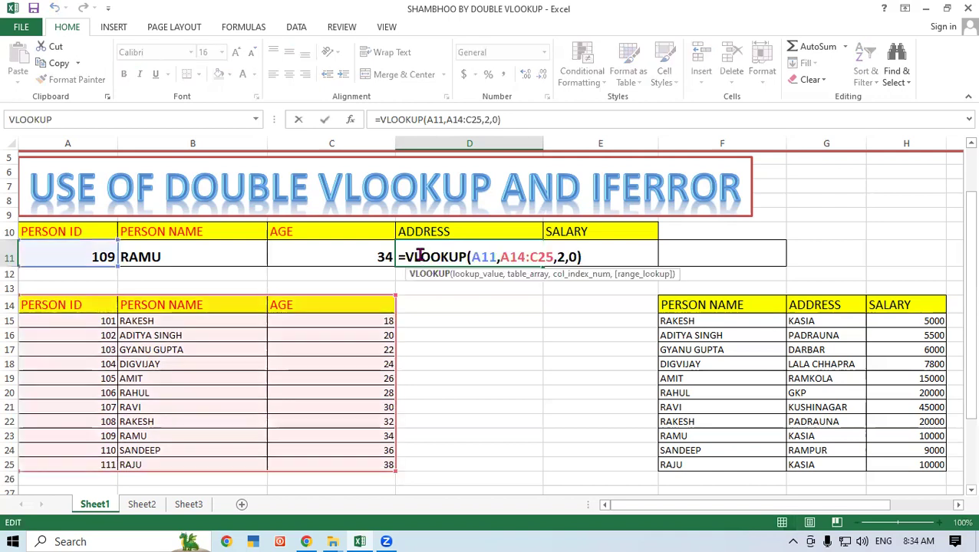
{"action": "left_click", "coordinate": [405, 258]}
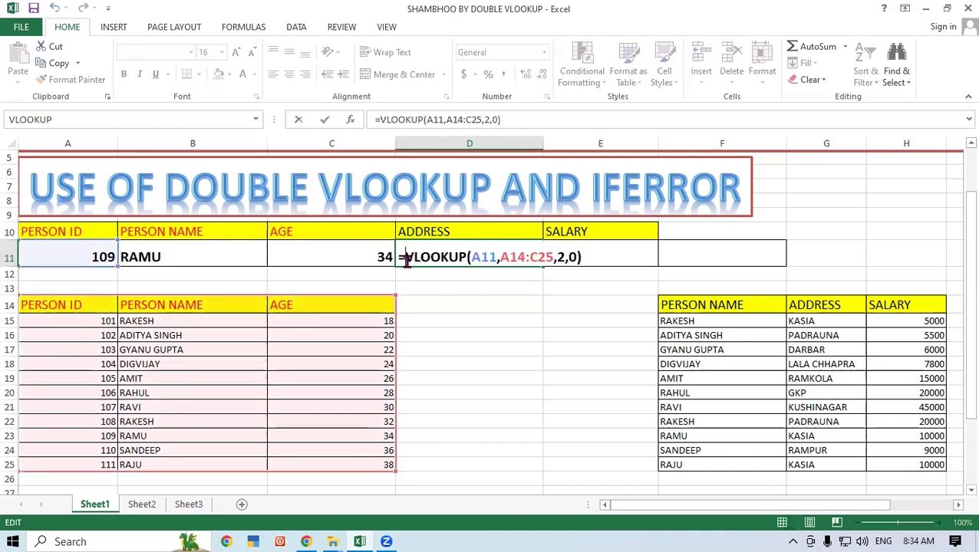
{"action": "type", "text": "v"}
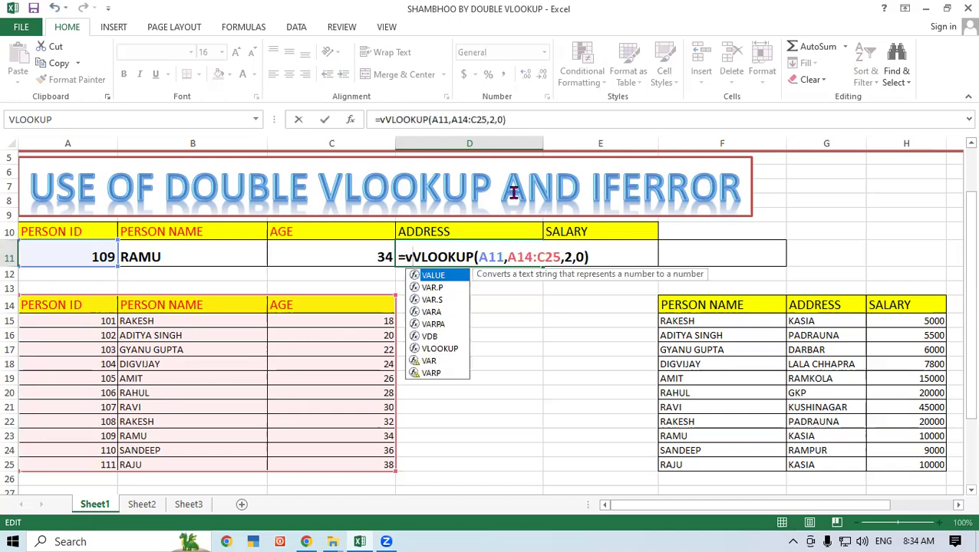
{"action": "type", "text": "l"}
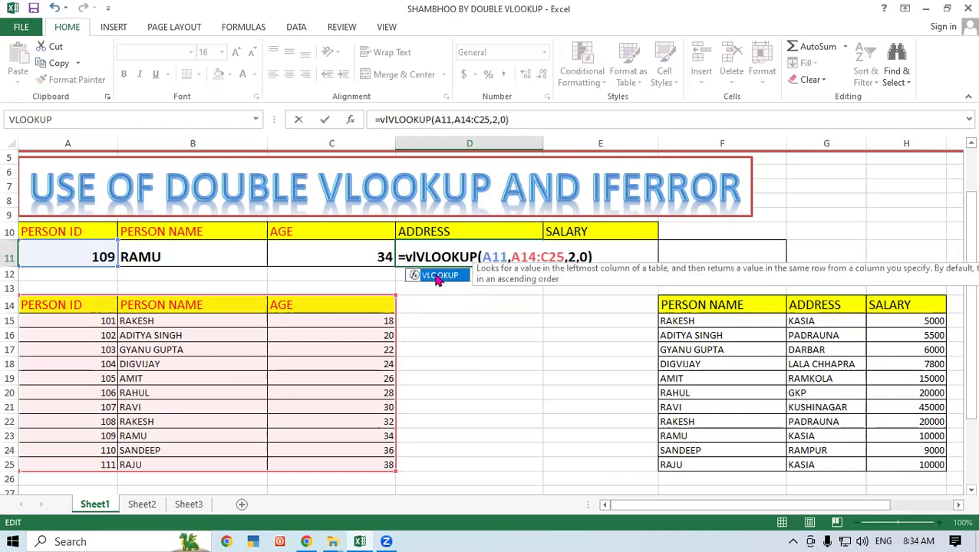
{"action": "double_click", "coordinate": [437, 278]}
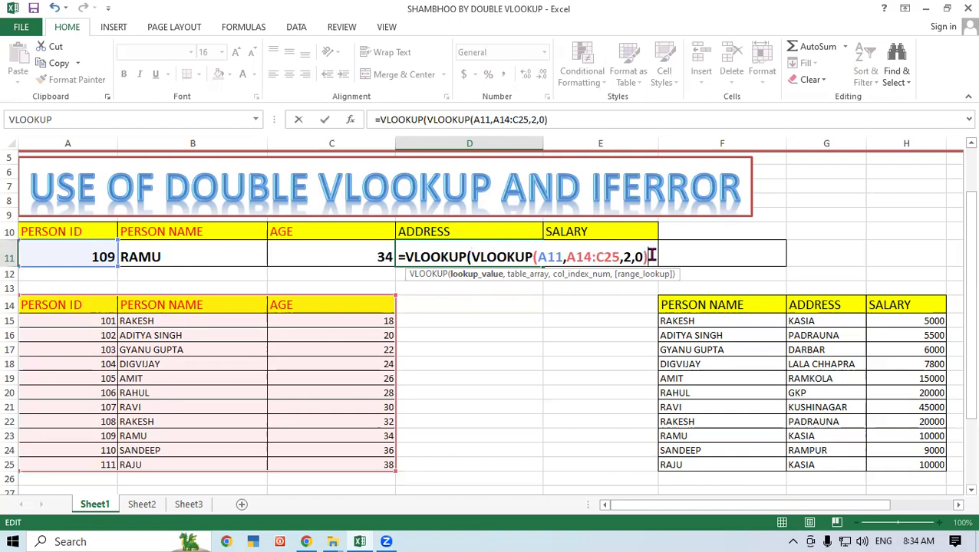
{"action": "type", "text": ","}
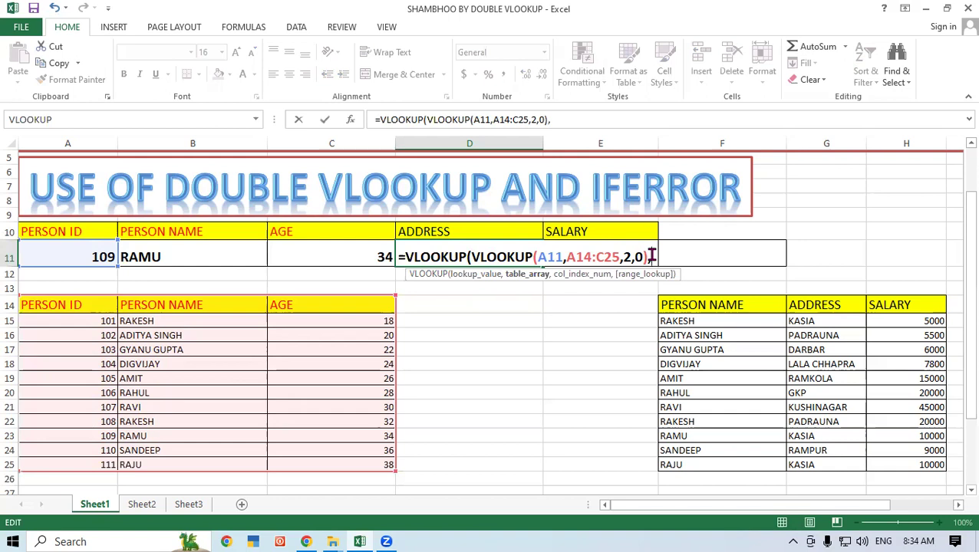
{"action": "mouse_move", "coordinate": [698, 303]}
{"action": "left_mouse_down"}
{"action": "mouse_move", "coordinate": [913, 363]}
{"action": "mouse_move", "coordinate": [912, 458]}
{"action": "left_mouse_up"}
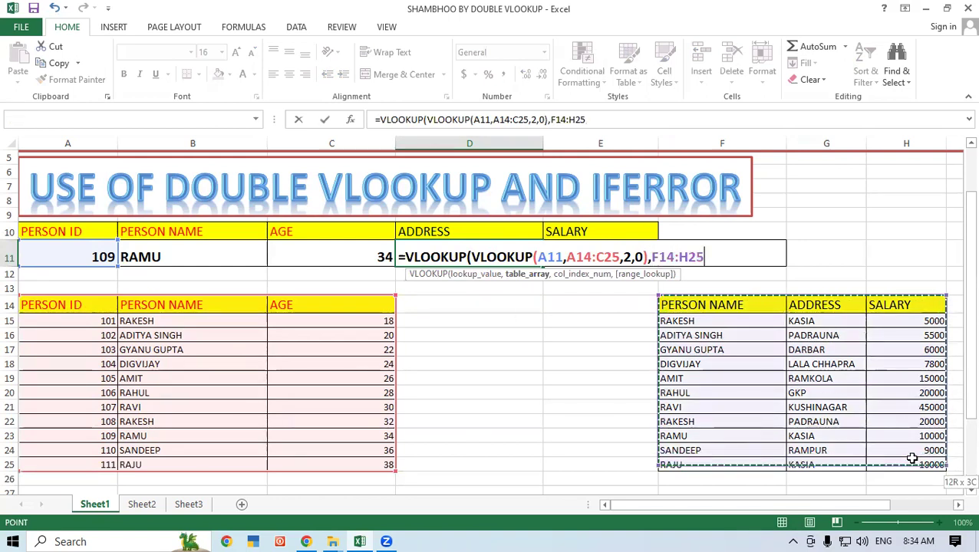
{"action": "type", "text": ","}
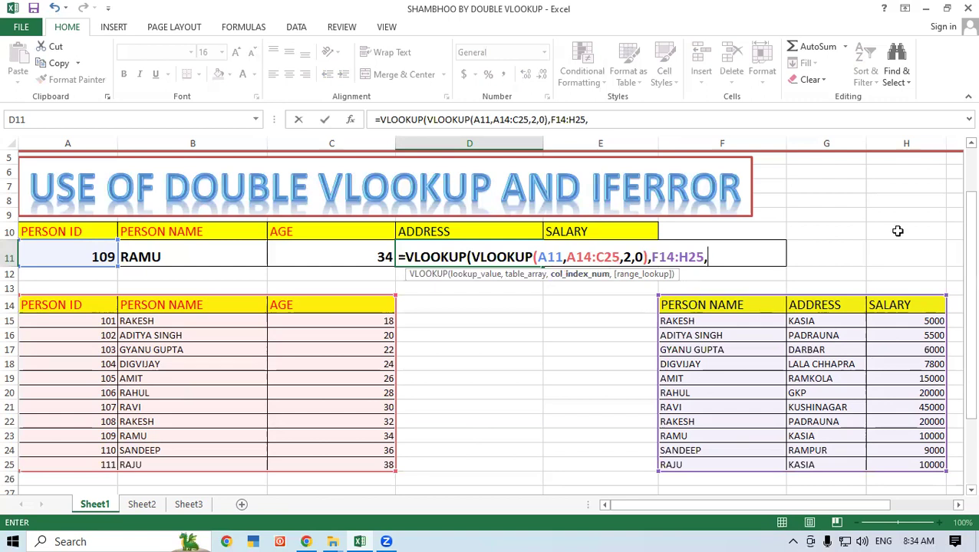
{"action": "type", "text": "2"}
{"action": "type", "text": ","}
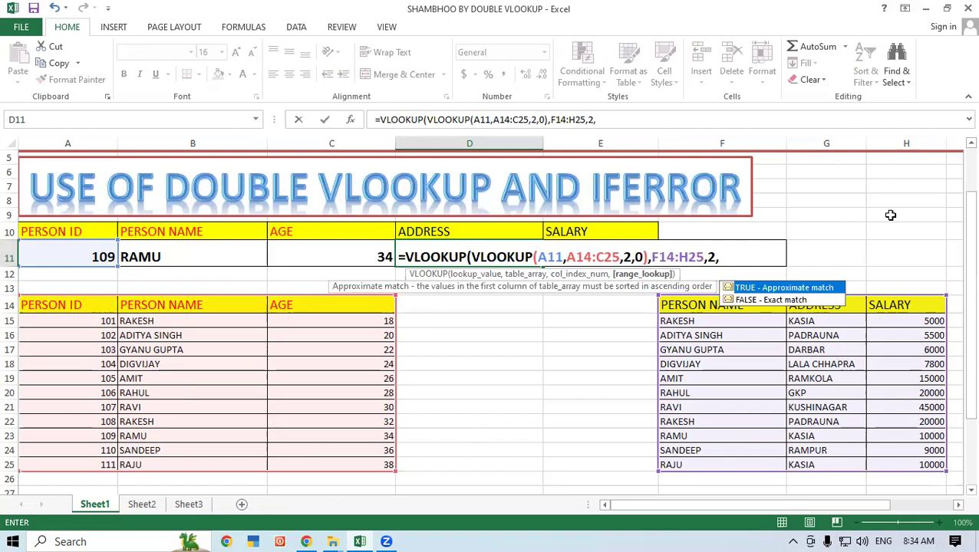
{"action": "type", "text": "0"}
{"action": "type", "text": ")"}
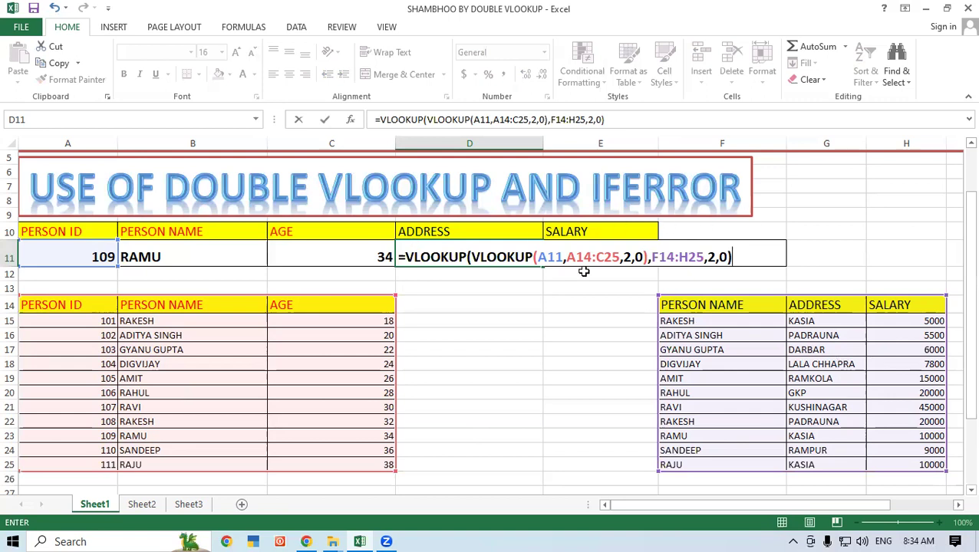
Commit D11's nested address lookup, then test Person IDs 105 and 110 in A11.
{"action": "key", "text": "Return"}
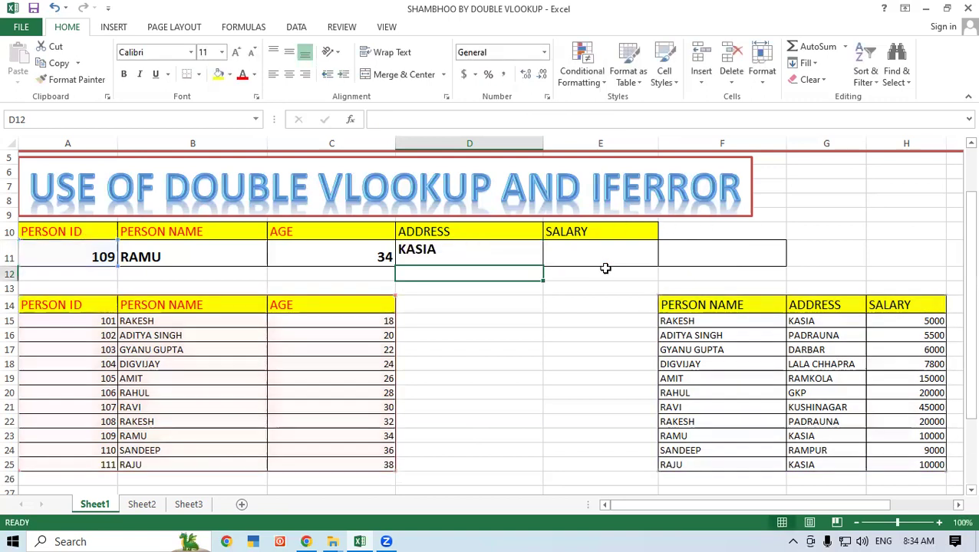
{"action": "left_click", "coordinate": [474, 258]}
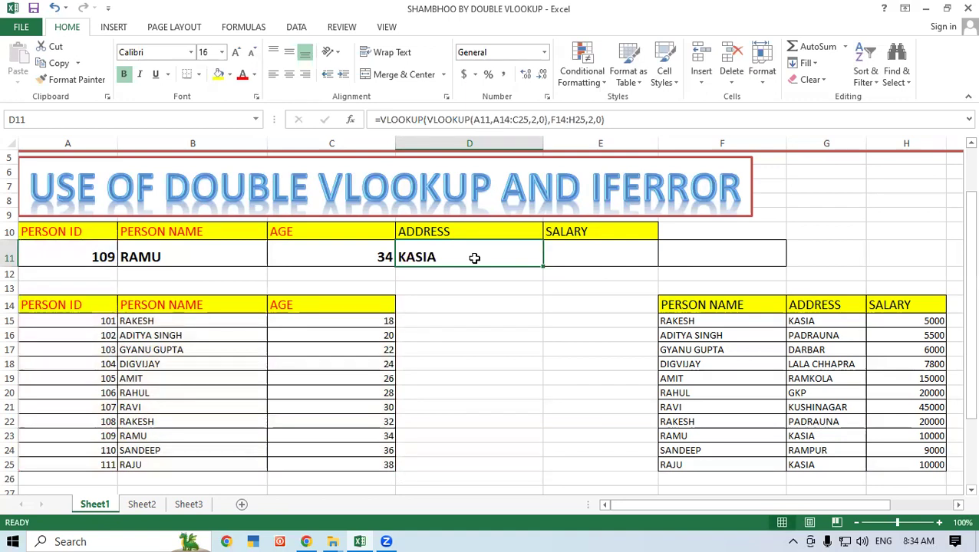
{"action": "left_click", "coordinate": [74, 256]}
{"action": "type", "text": "105"}
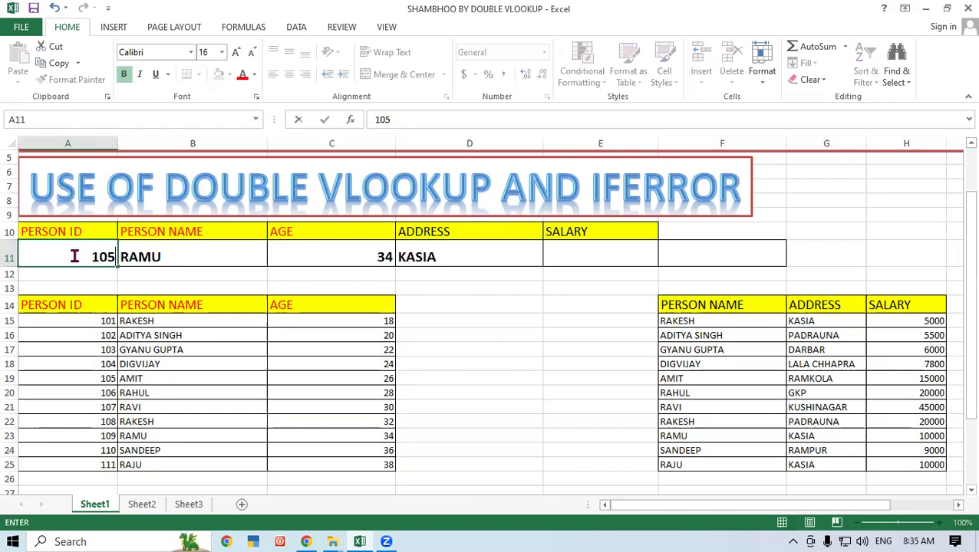
{"action": "key", "text": "Return"}
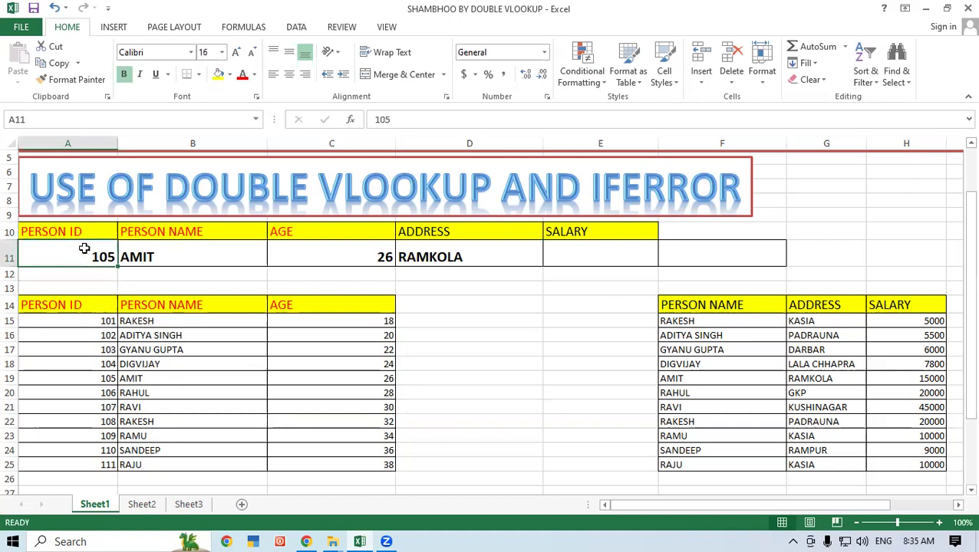
{"action": "type", "text": "110"}
{"action": "key", "text": "Return"}
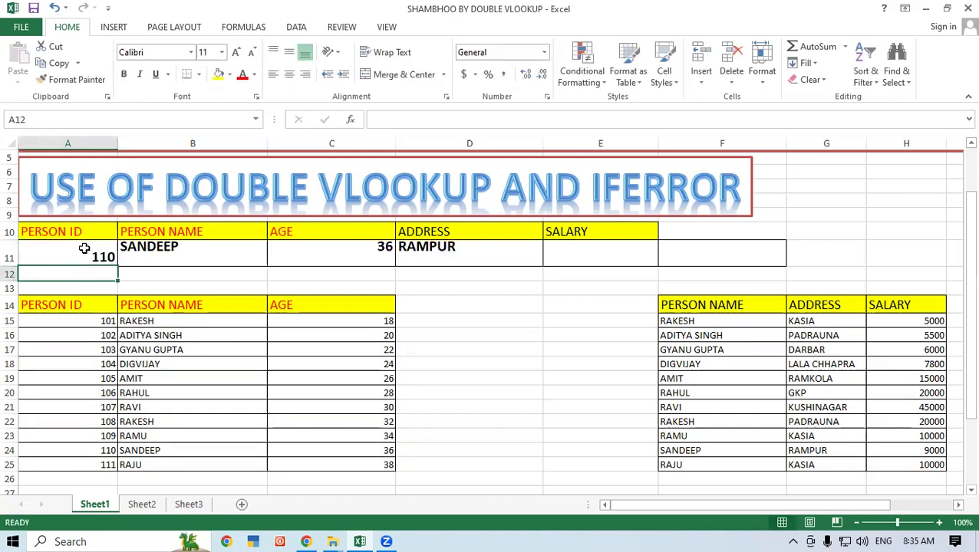
Inspect the age formula in C11 and the nested address formula in D11.
{"action": "left_click", "coordinate": [310, 257]}
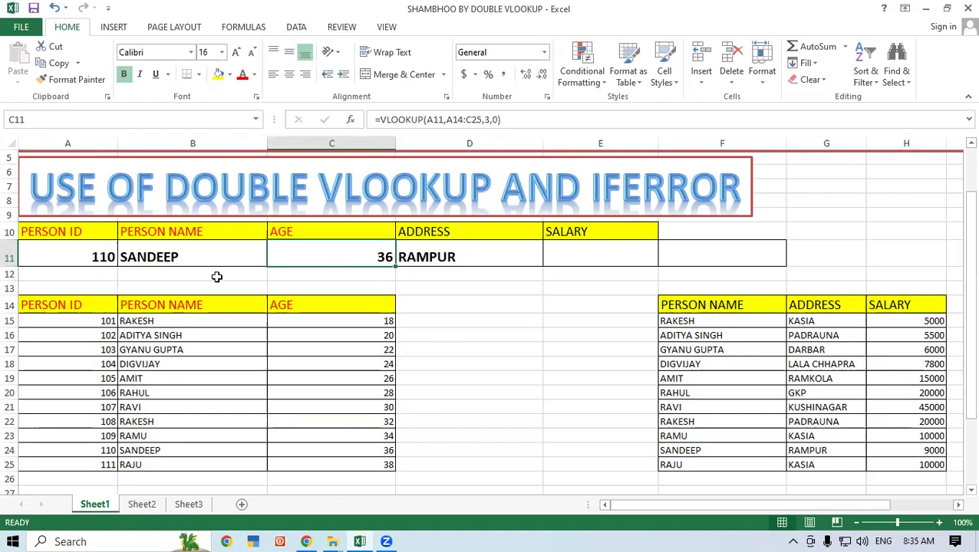
{"action": "left_click", "coordinate": [164, 274]}
{"action": "left_click", "coordinate": [170, 251]}
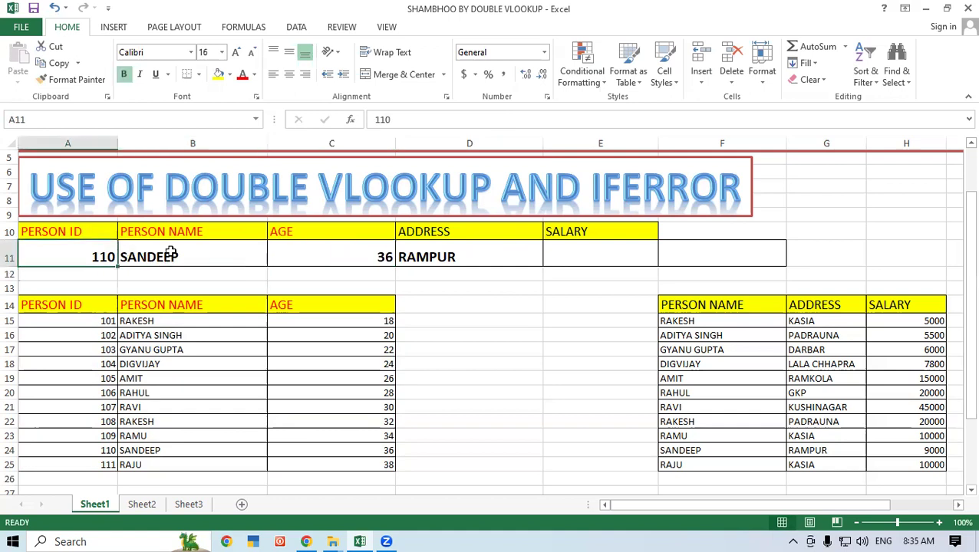
{"action": "left_click", "coordinate": [464, 256]}
{"action": "left_click", "coordinate": [666, 254]}
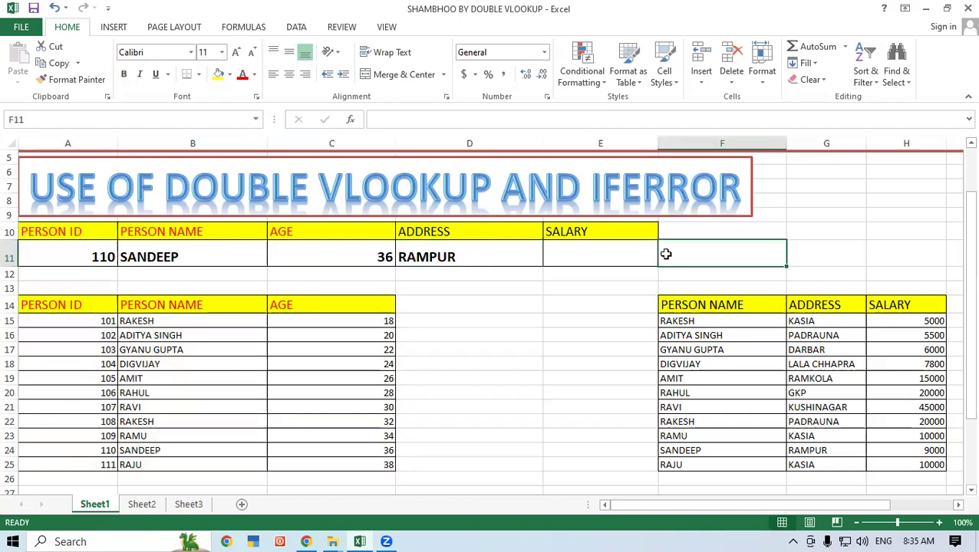
Type =VLOOKUP(A11,A14:C25,2,0) into Salary cell E11 as the inner name lookup.
{"action": "left_click", "coordinate": [568, 246]}
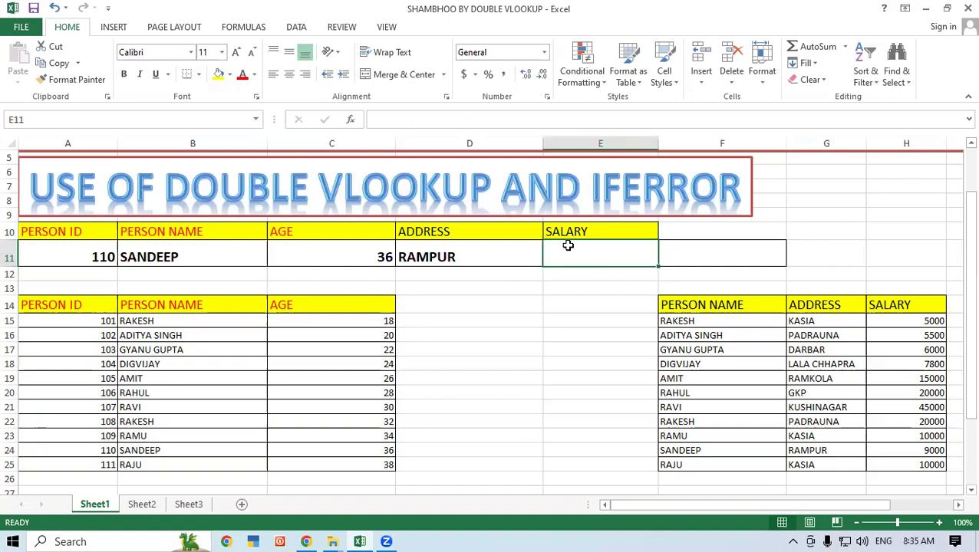
{"action": "type", "text": "=v"}
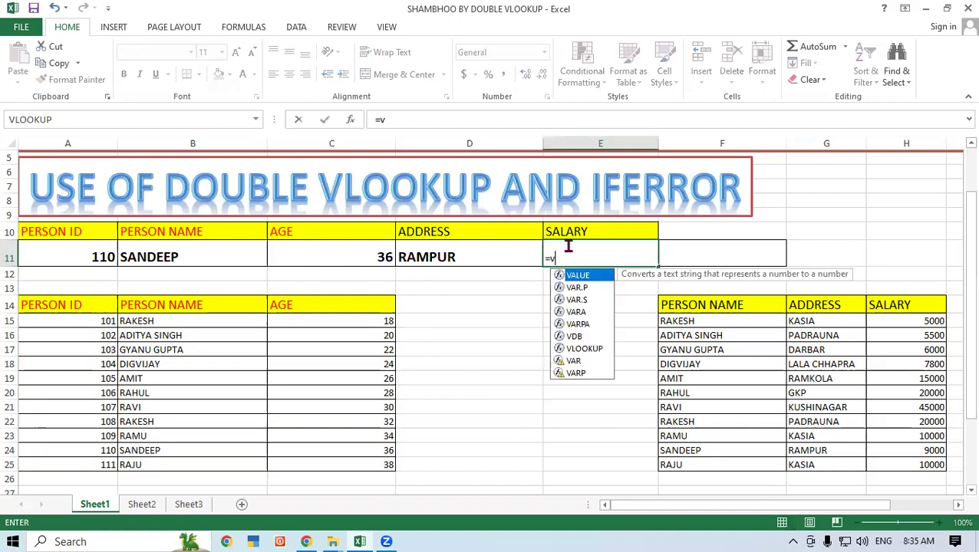
{"action": "type", "text": "l"}
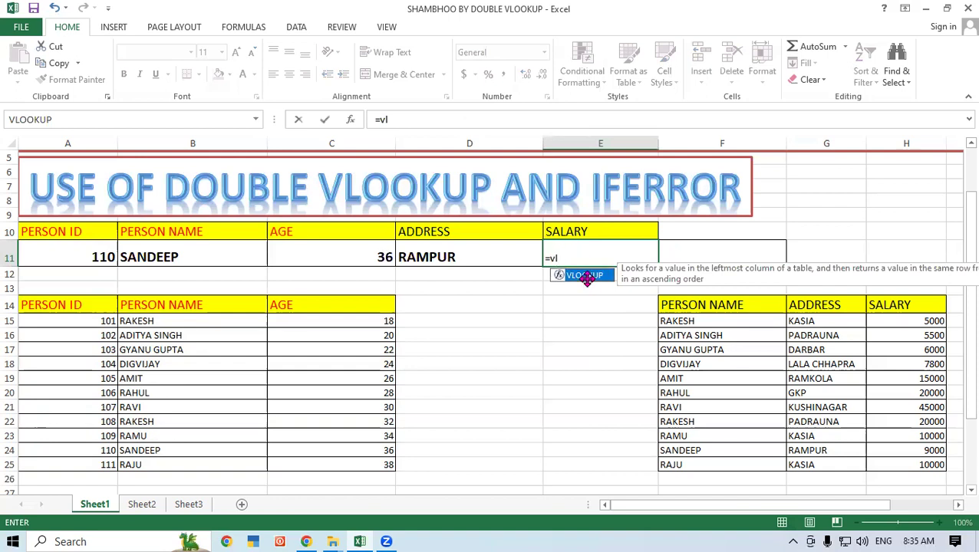
{"action": "double_click", "coordinate": [587, 277]}
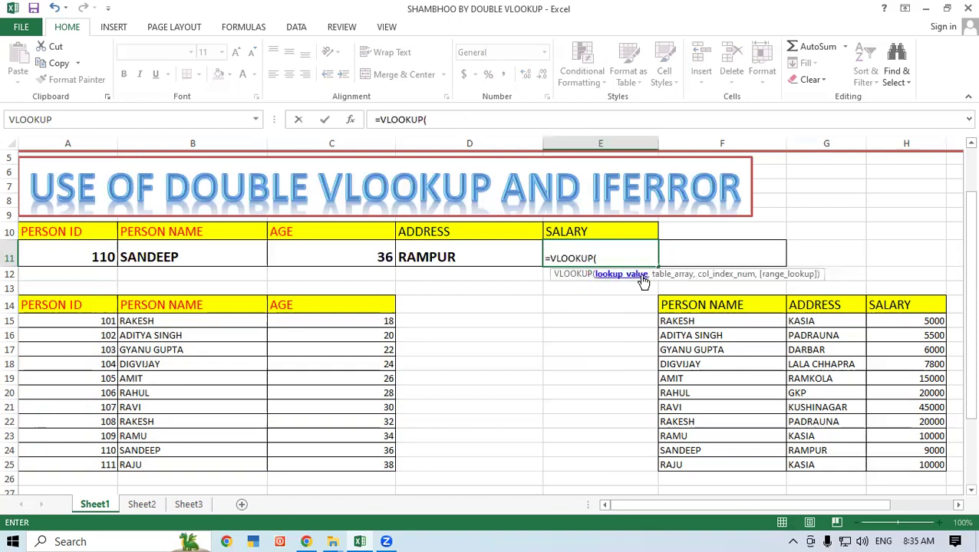
{"action": "left_click", "coordinate": [78, 259]}
{"action": "type", "text": ","}
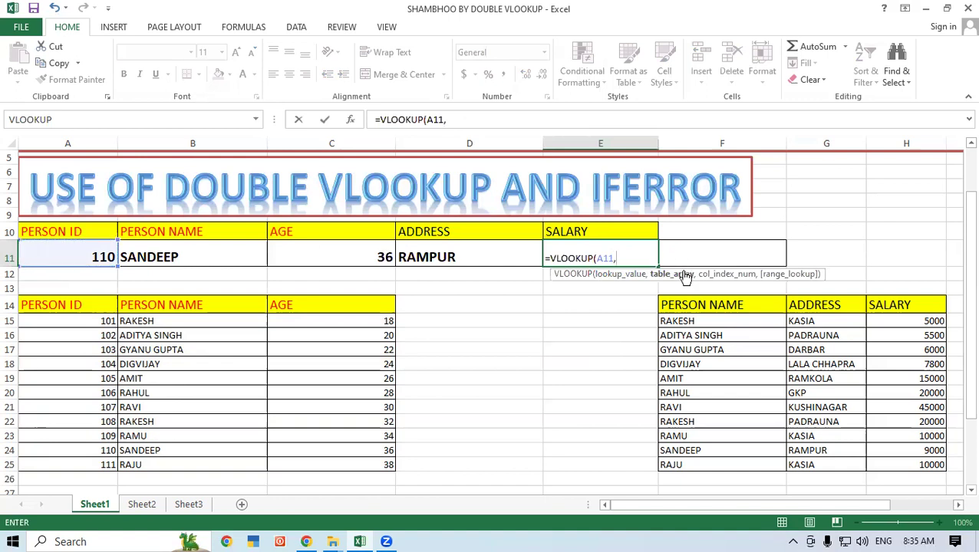
{"action": "mouse_move", "coordinate": [77, 305]}
{"action": "left_mouse_down"}
{"action": "mouse_move", "coordinate": [308, 384]}
{"action": "mouse_move", "coordinate": [350, 466]}
{"action": "left_mouse_up"}
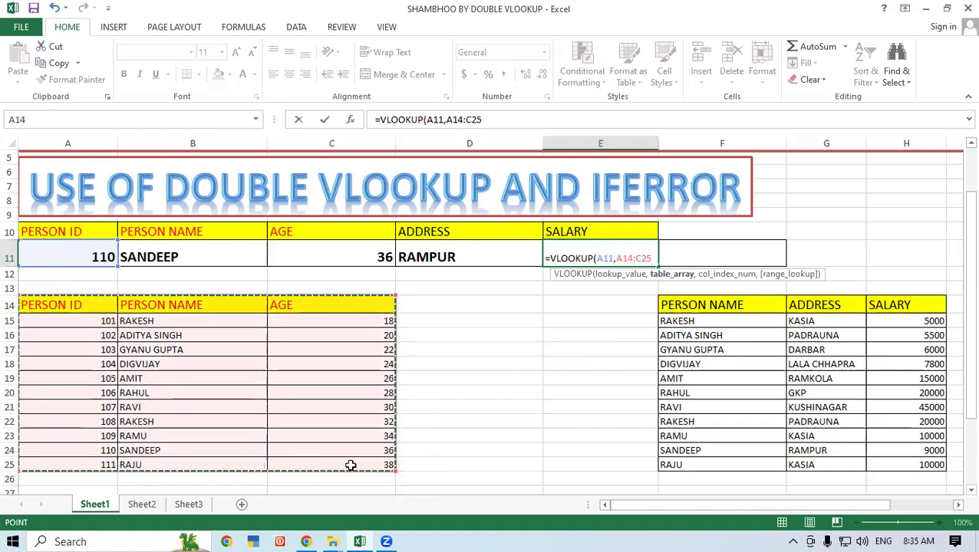
{"action": "type", "text": ","}
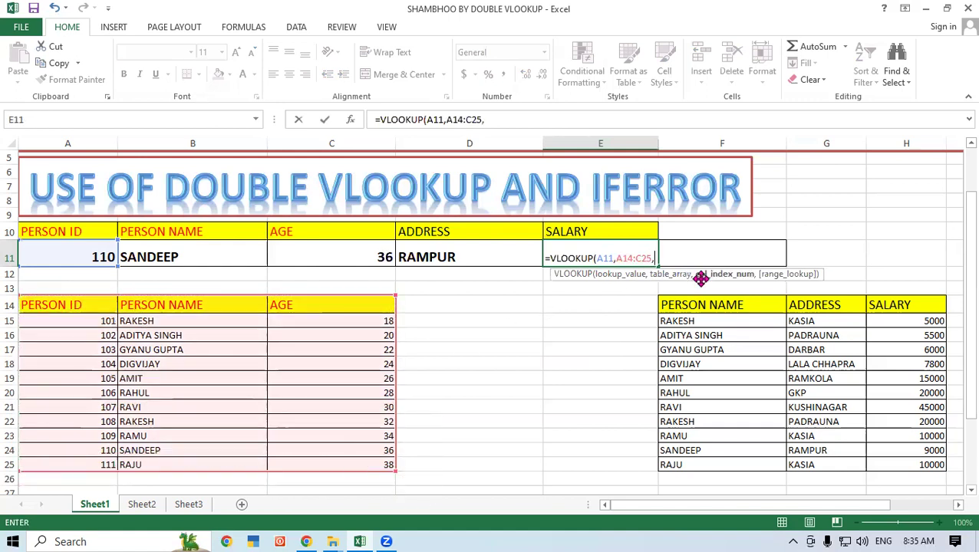
{"action": "type", "text": "2,"}
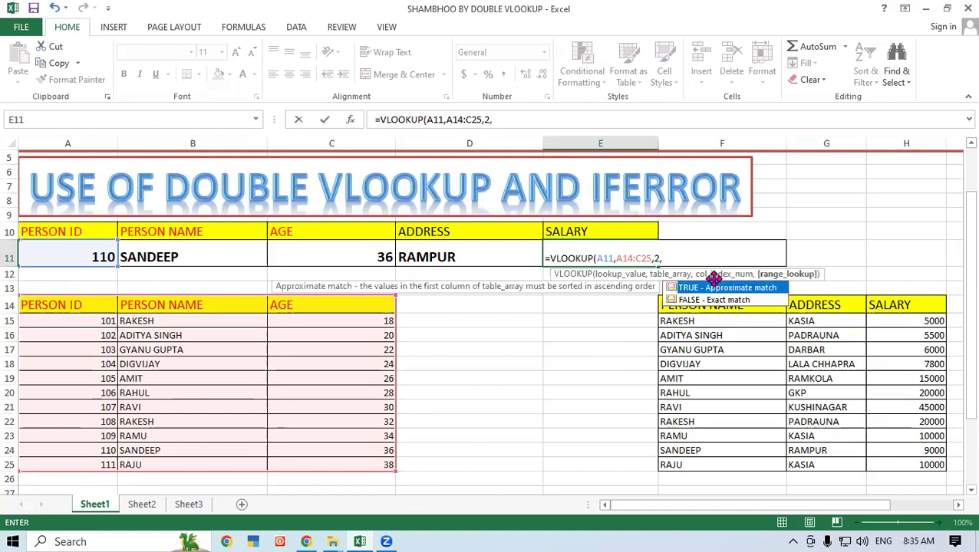
{"action": "type", "text": "0"}
{"action": "type", "text": ")"}
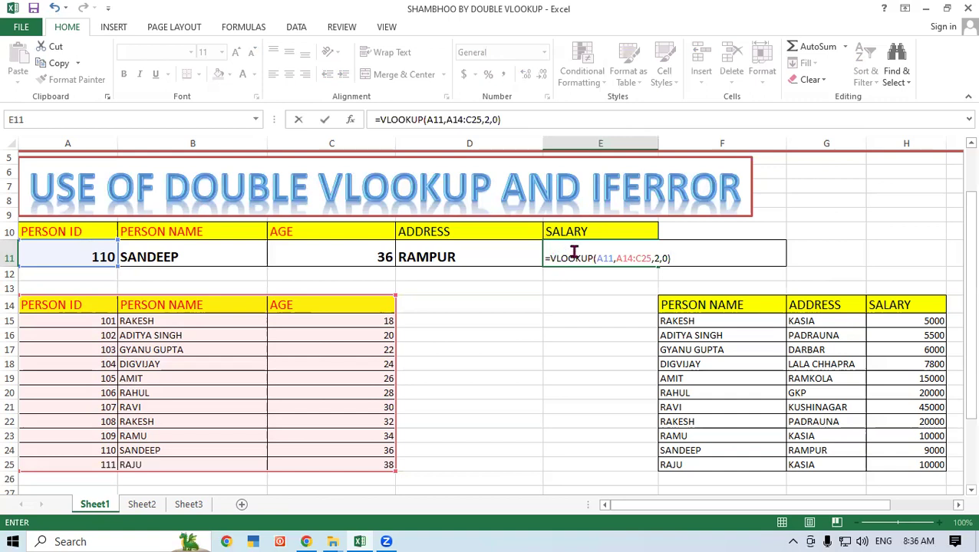
Wrap E11's name lookup in an outer VLOOKUP over F14:H25, column 3, returning 9000.
{"action": "left_click", "coordinate": [549, 257]}
{"action": "type", "text": "v"}
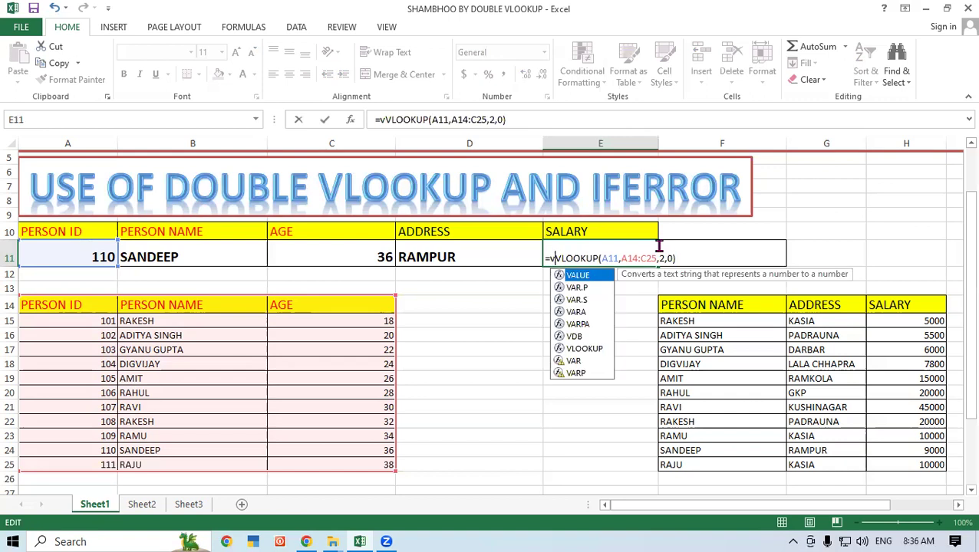
{"action": "type", "text": "l"}
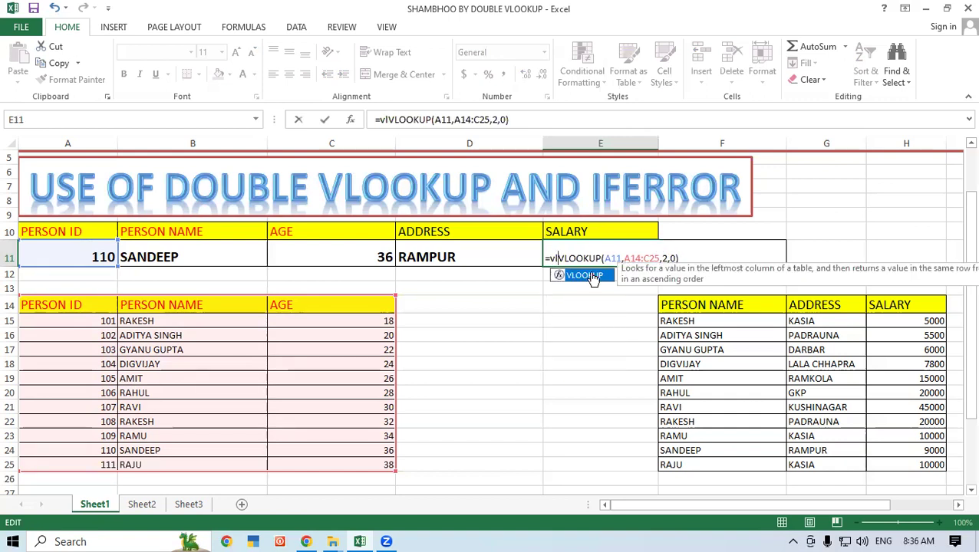
{"action": "double_click", "coordinate": [591, 276]}
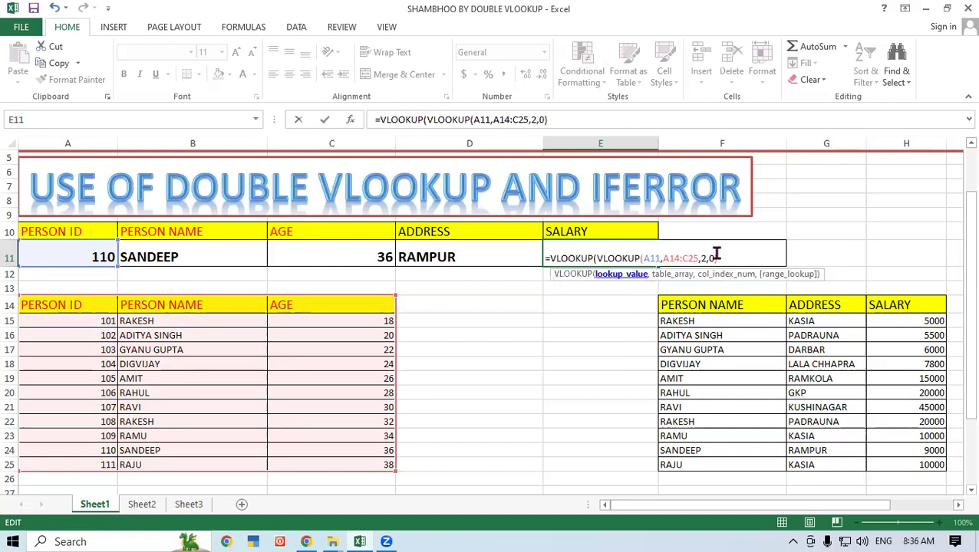
{"action": "type", "text": ","}
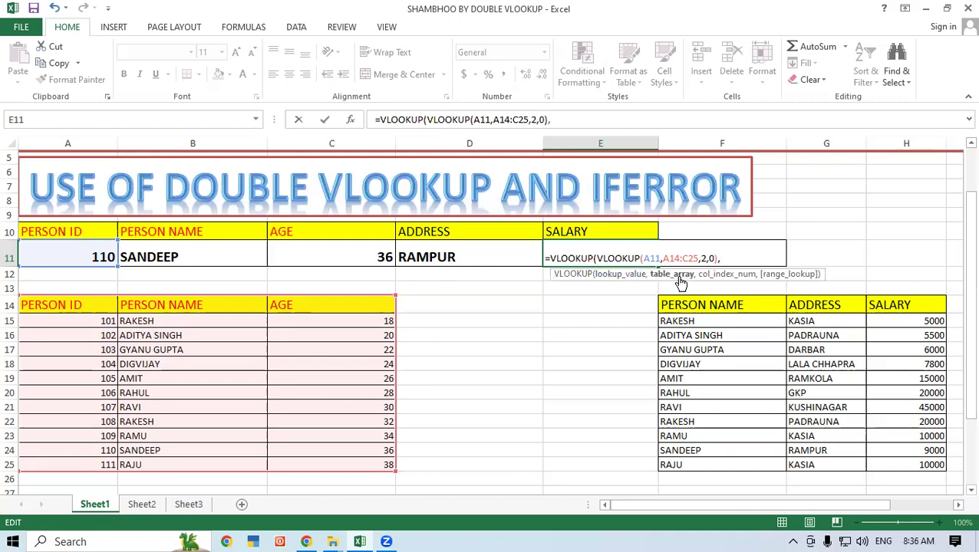
{"action": "left_click_drag", "start_coordinate": [675, 306], "coordinate": [917, 461]}
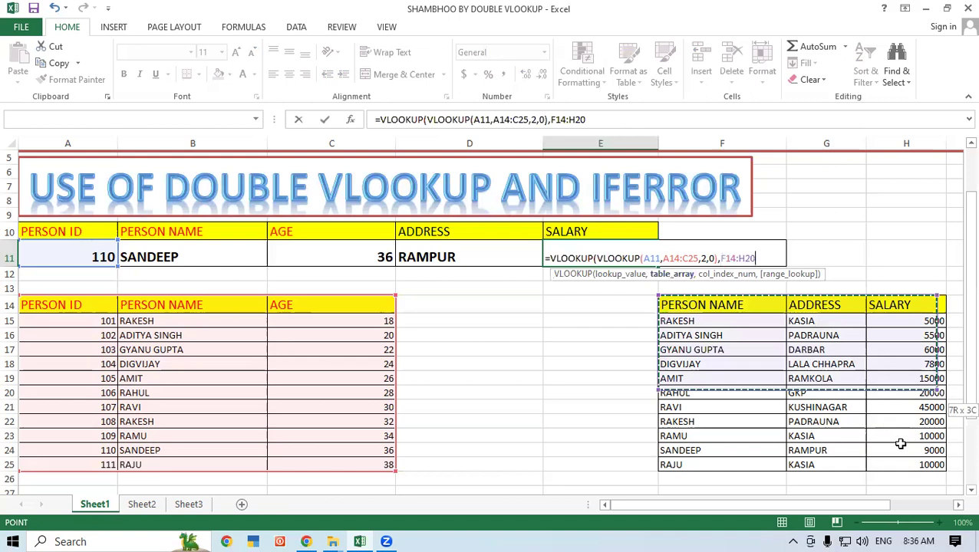
{"action": "type", "text": ","}
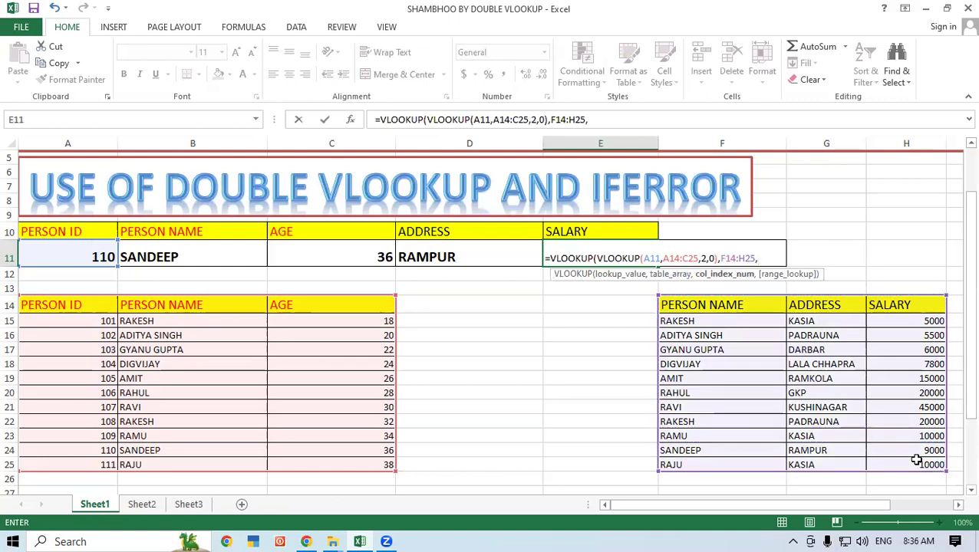
{"action": "type", "text": "3,0)"}
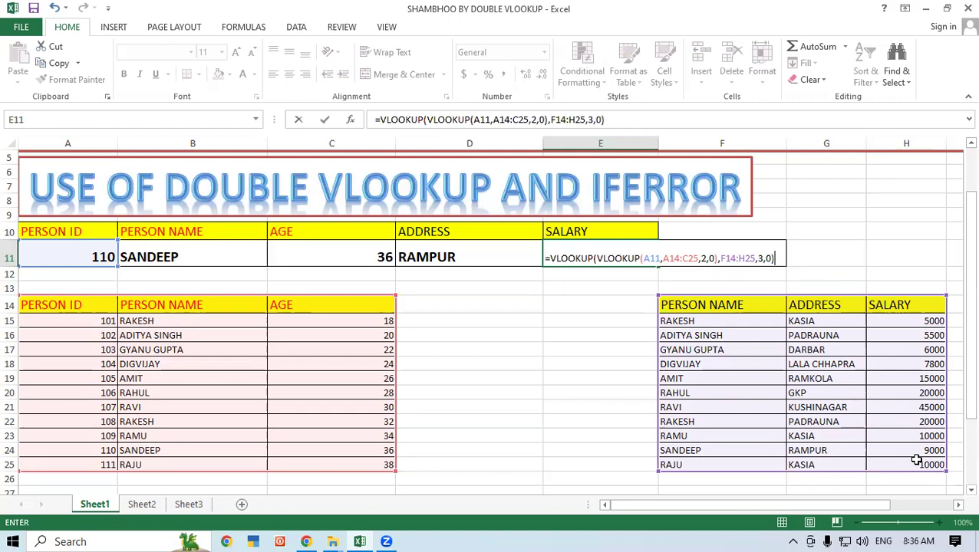
{"action": "key", "text": "Return"}
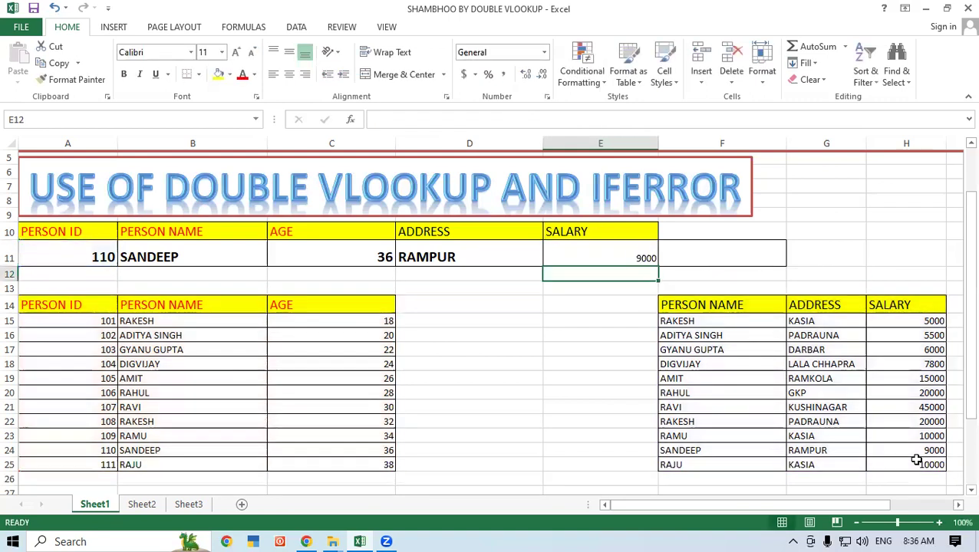
Make the salary in E11 bold and enlarge its font size four steps.
{"action": "left_click", "coordinate": [572, 257]}
{"action": "left_click", "coordinate": [123, 73]}
{"action": "left_click", "coordinate": [236, 52]}
{"action": "left_click", "coordinate": [235, 53]}
{"action": "left_click", "coordinate": [236, 52]}
{"action": "left_click", "coordinate": [236, 52]}
{"action": "left_click", "coordinate": [236, 52]}
{"action": "left_click", "coordinate": [235, 53]}
{"action": "left_click", "coordinate": [94, 256]}
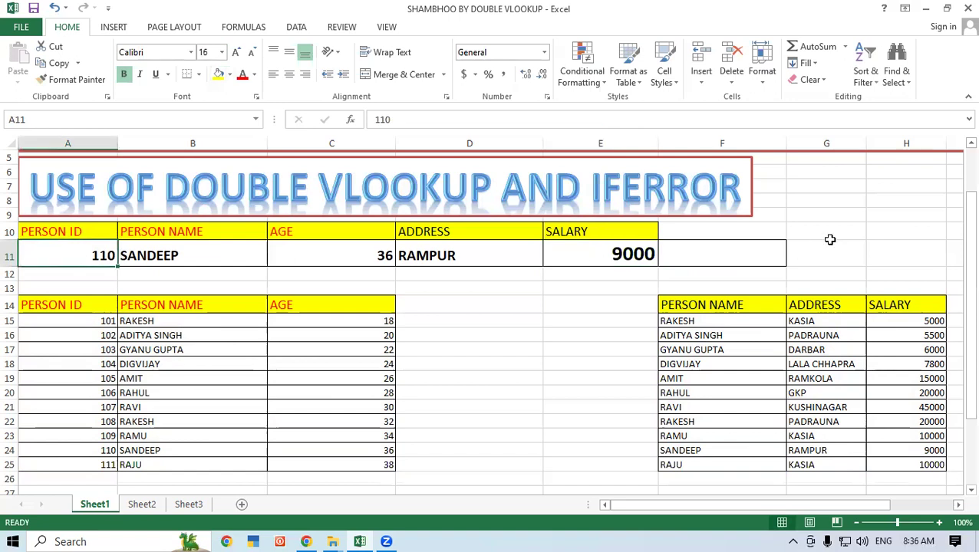
{"action": "type", "text": "105"}
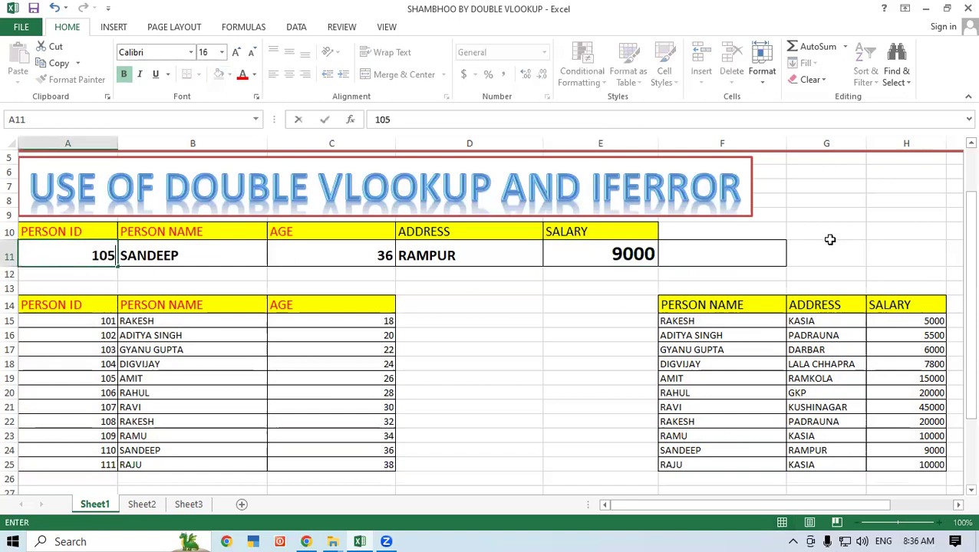
{"action": "key", "text": "Return"}
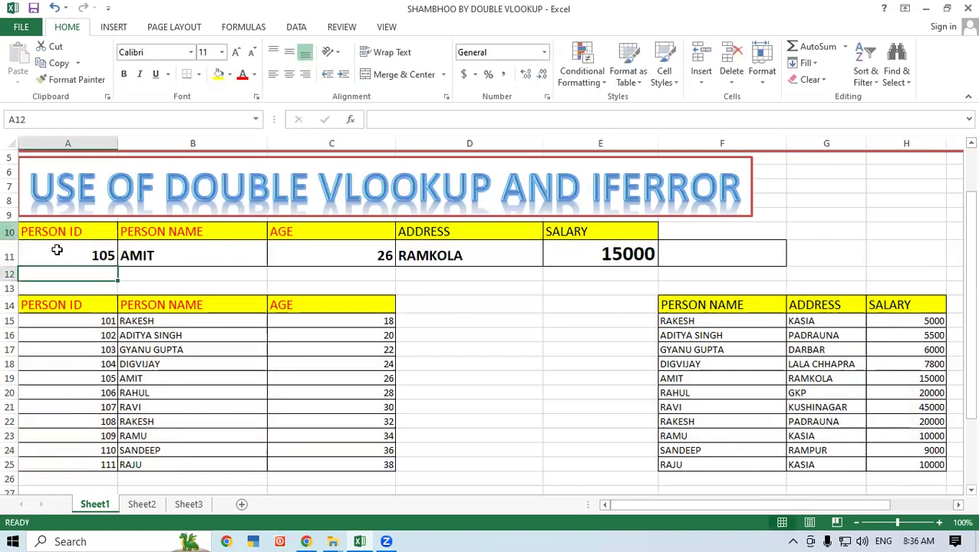
{"action": "left_click", "coordinate": [56, 250]}
{"action": "type", "text": "10"}
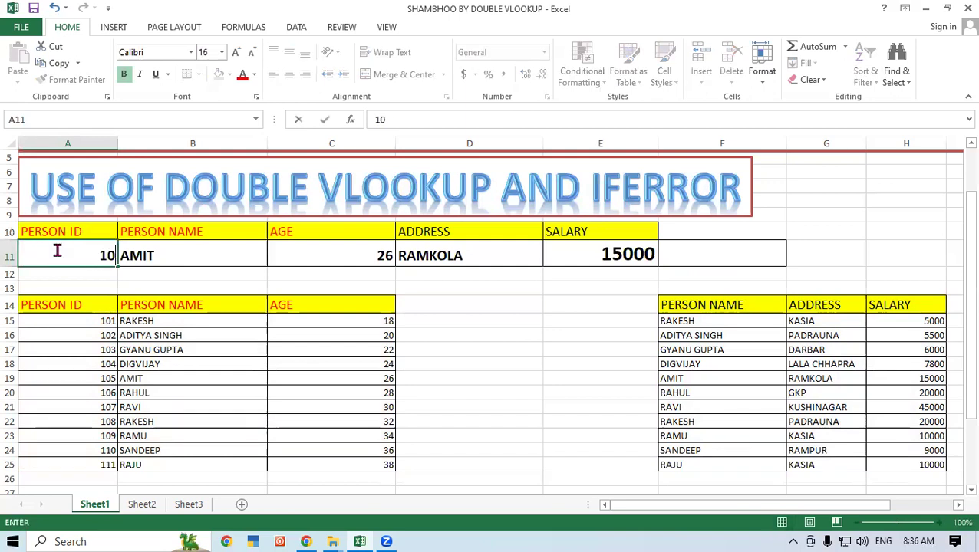
{"action": "type", "text": "2"}
{"action": "key", "text": "Return"}
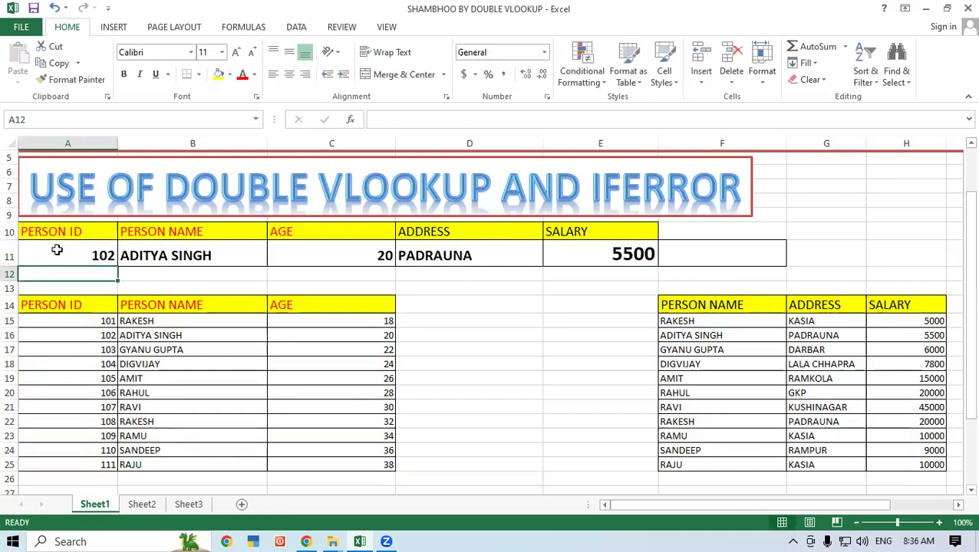
{"action": "left_click", "coordinate": [57, 250]}
{"action": "type", "text": "104"}
{"action": "key", "text": "Return"}
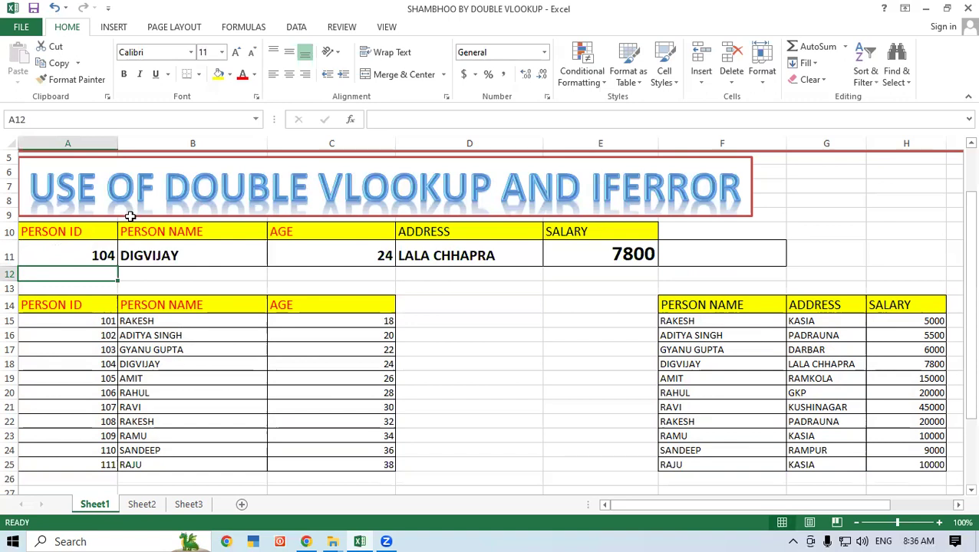
Clear all contents and formatting from the copied table in F12:I26.
{"action": "mouse_move", "coordinate": [702, 272]}
{"action": "left_mouse_down"}
{"action": "mouse_move", "coordinate": [762, 338]}
{"action": "mouse_move", "coordinate": [867, 419]}
{"action": "mouse_move", "coordinate": [953, 468]}
{"action": "mouse_move", "coordinate": [951, 483]}
{"action": "left_mouse_up"}
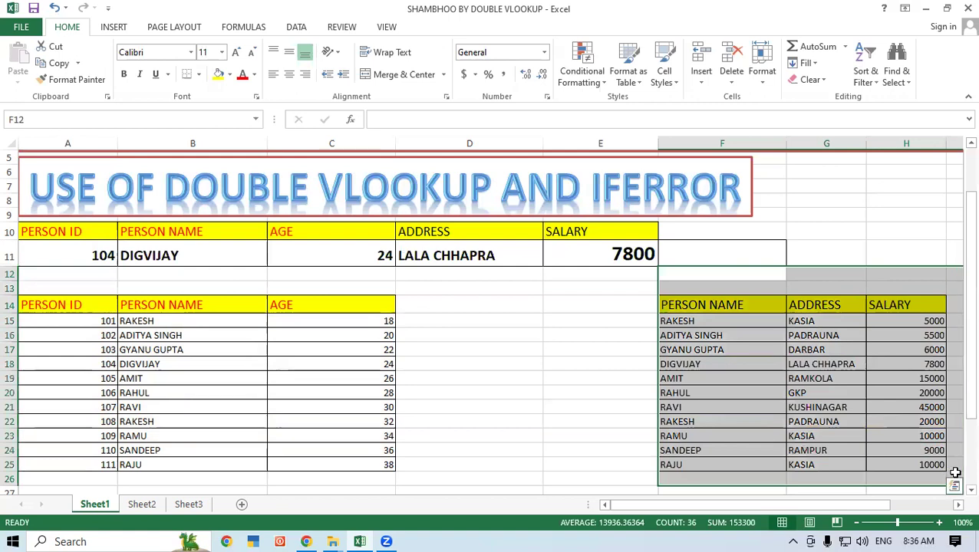
{"action": "left_click", "coordinate": [810, 80]}
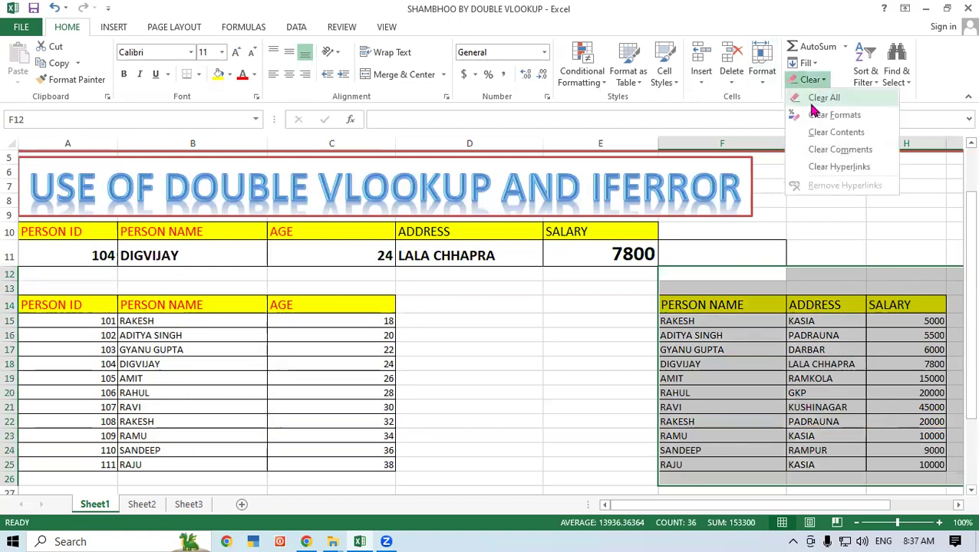
{"action": "left_click", "coordinate": [812, 93]}
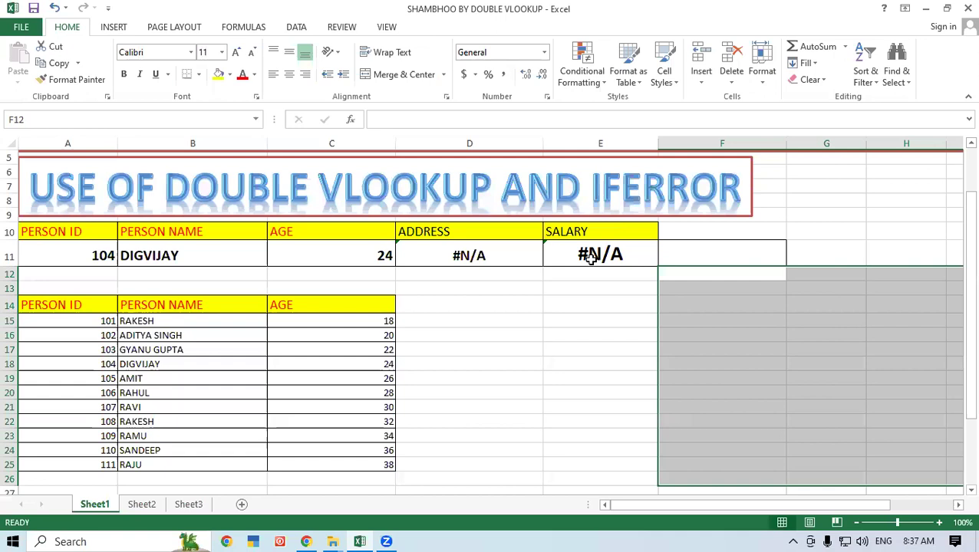
{"action": "left_click", "coordinate": [580, 363]}
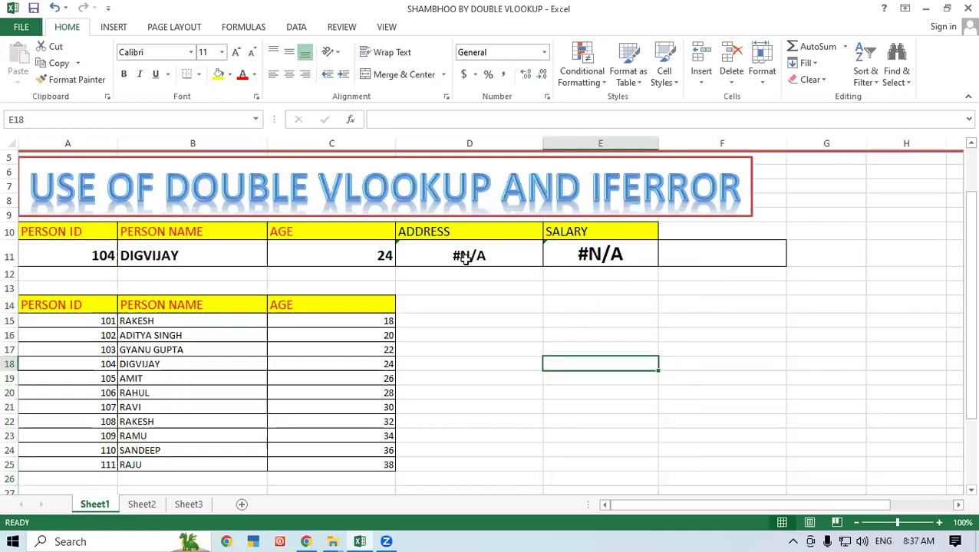
Empty the ADDRESS and SALARY result cells D11:E11, then move to Sheet2.
{"action": "left_click_drag", "start_coordinate": [464, 255], "coordinate": [606, 251]}
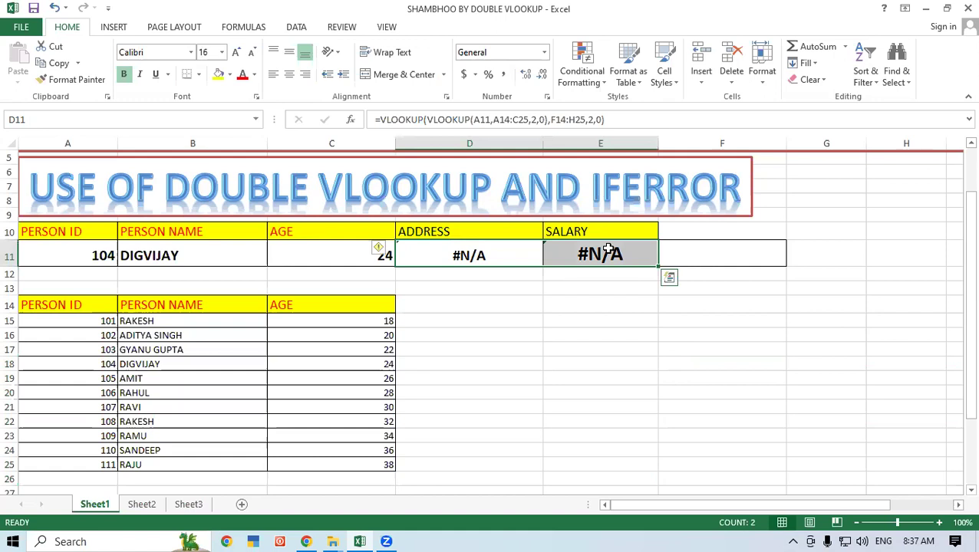
{"action": "key", "text": "Delete"}
{"action": "left_click", "coordinate": [540, 361]}
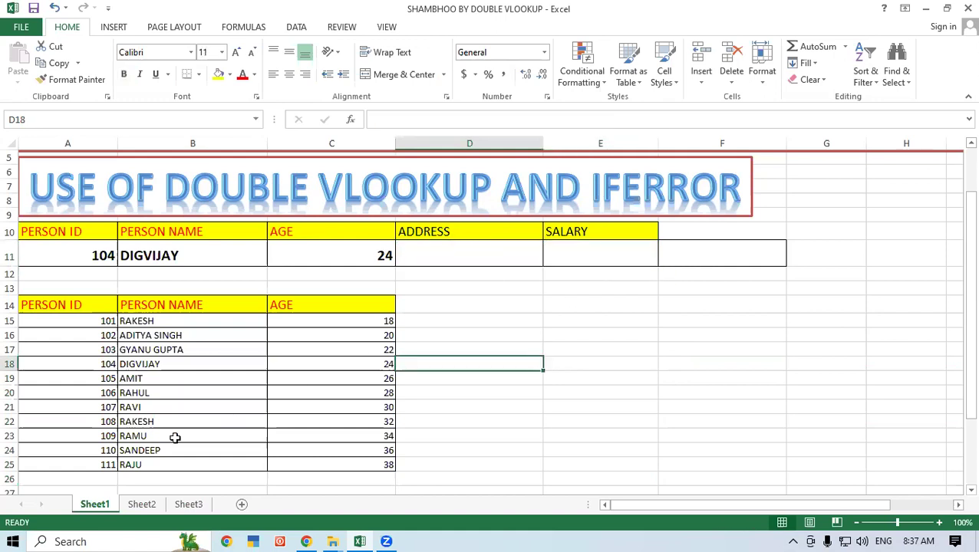
{"action": "left_click", "coordinate": [141, 505]}
Review the Sheet2 table B3:D14, switch between sheets, and return to Sheet1's row 11.
{"action": "left_click", "coordinate": [121, 188]}
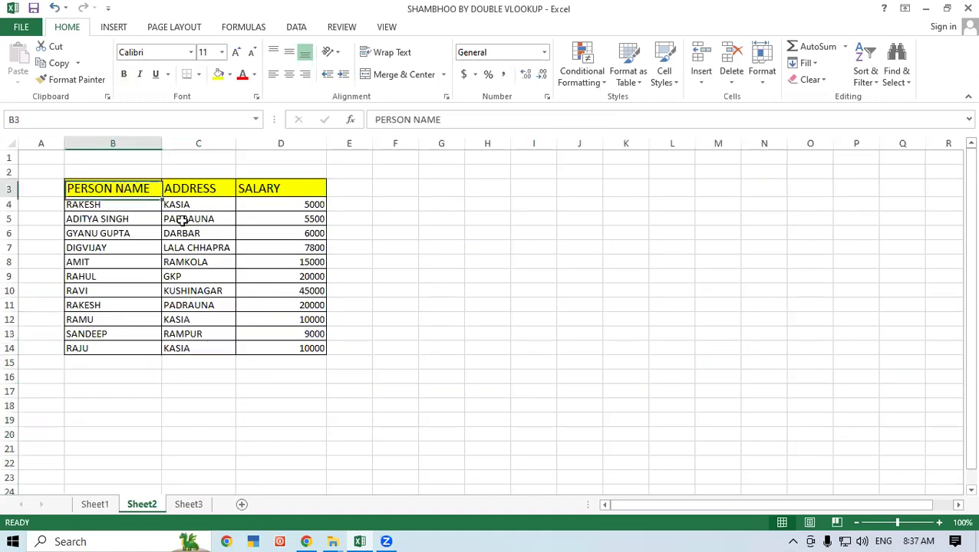
{"action": "left_click_drag", "start_coordinate": [182, 220], "coordinate": [313, 340]}
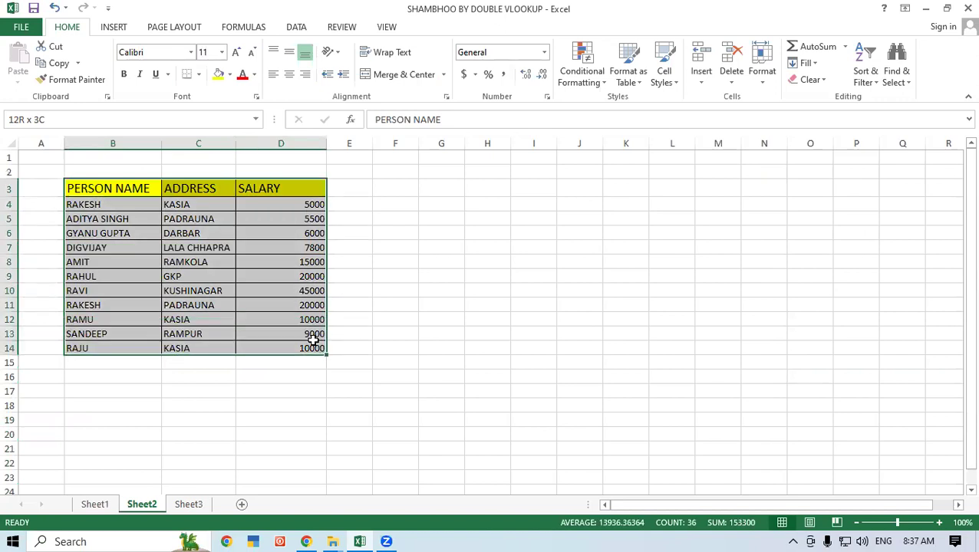
{"action": "left_click", "coordinate": [441, 304]}
{"action": "left_click", "coordinate": [92, 504]}
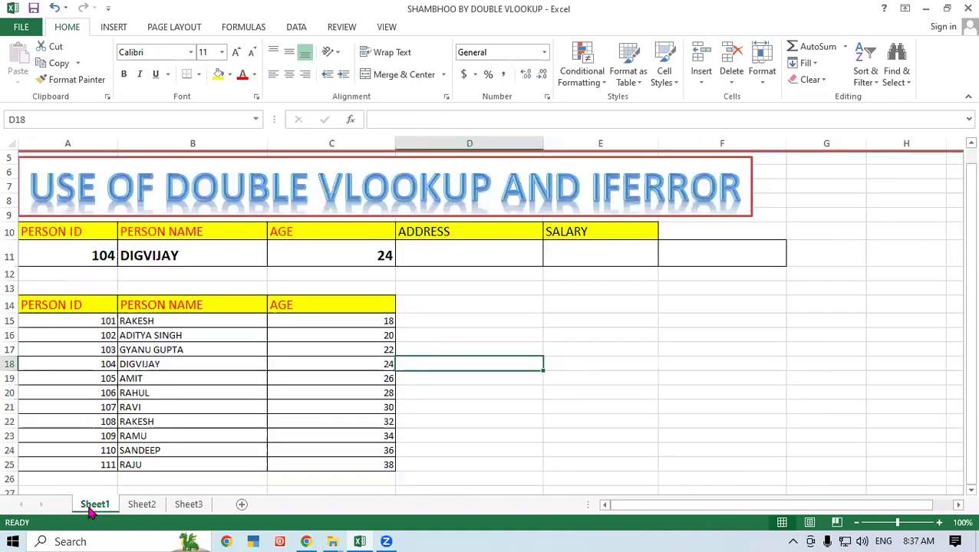
{"action": "left_click", "coordinate": [142, 505]}
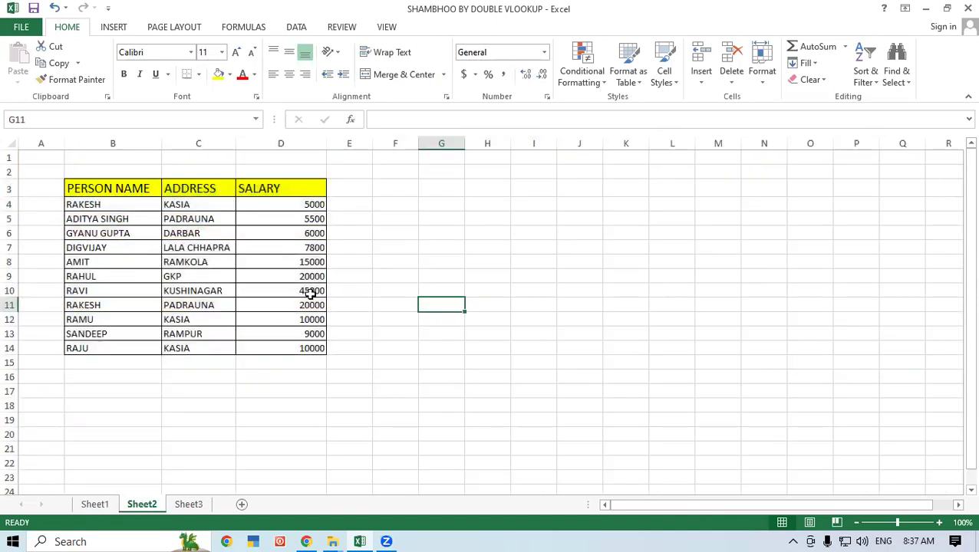
{"action": "left_click", "coordinate": [94, 504]}
{"action": "left_click", "coordinate": [614, 262]}
Enter =VLOOKUP(A11,A14:C25,2,0) in D11 to fetch the person's name for nesting.
{"action": "left_click", "coordinate": [485, 254]}
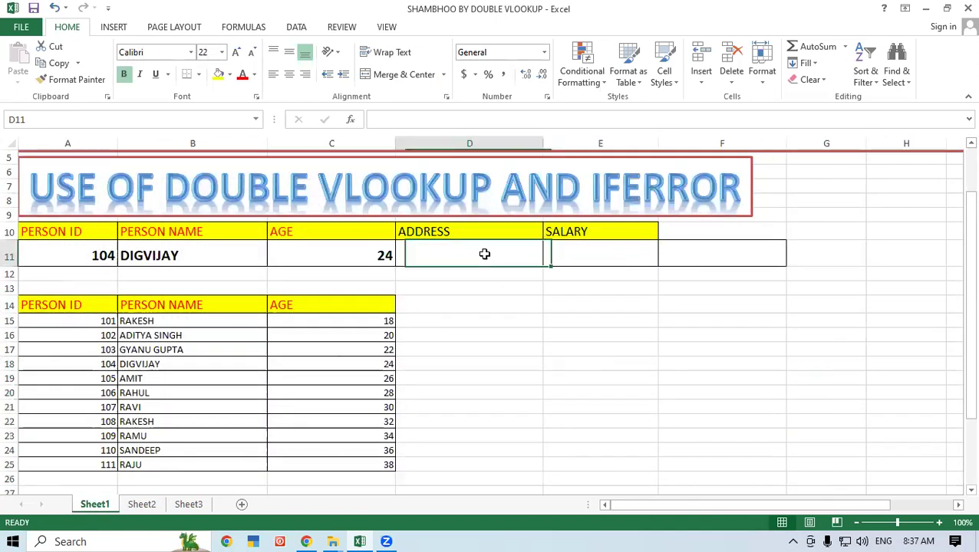
{"action": "type", "text": "="}
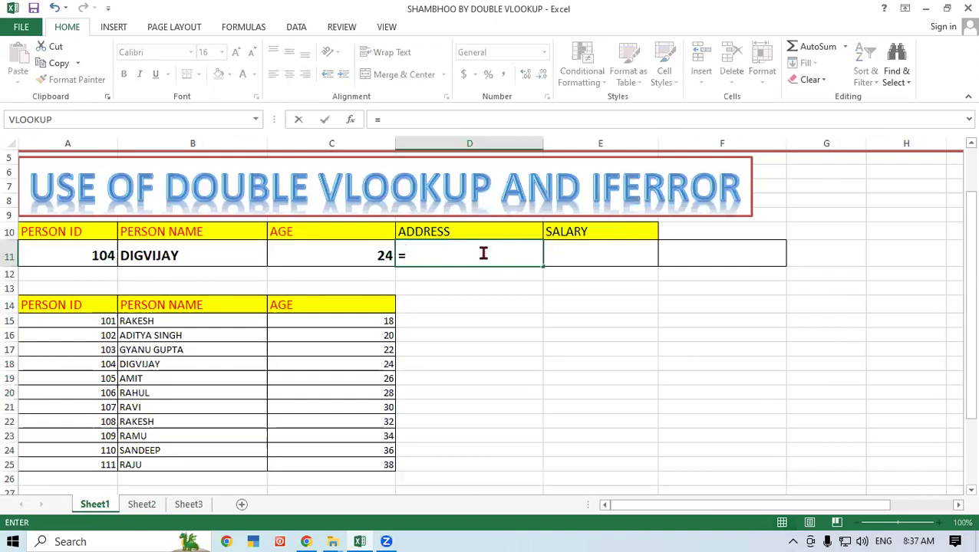
{"action": "type", "text": "vlo"}
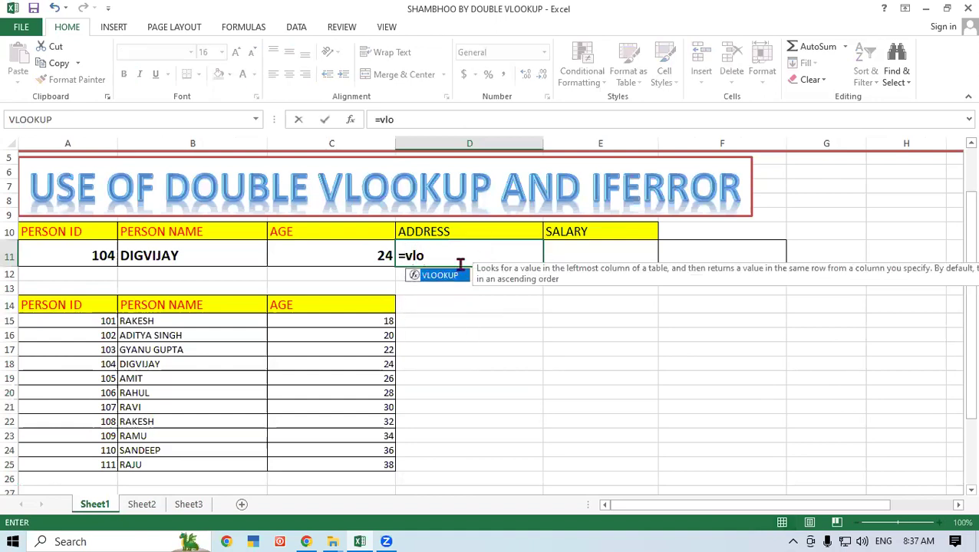
{"action": "double_click", "coordinate": [435, 276]}
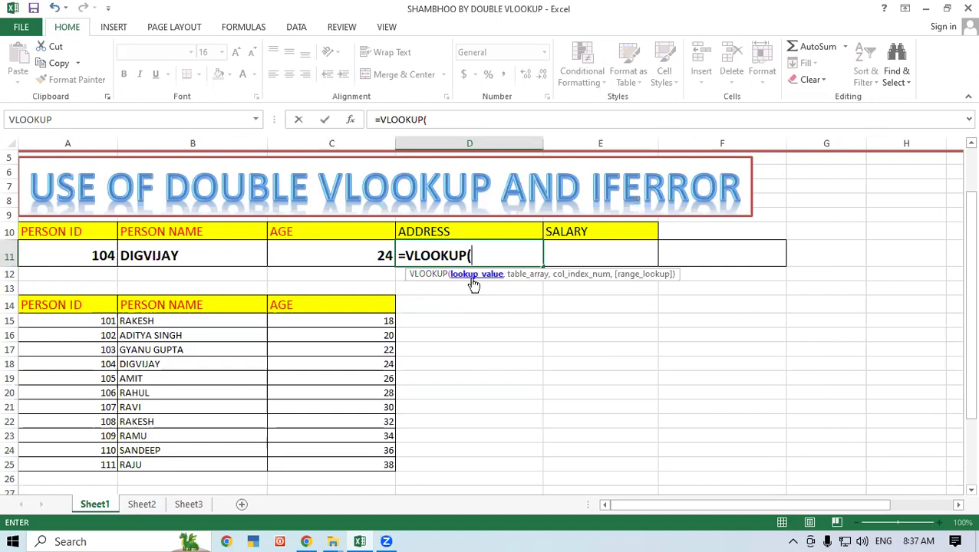
{"action": "left_click", "coordinate": [89, 253]}
{"action": "type", "text": ","}
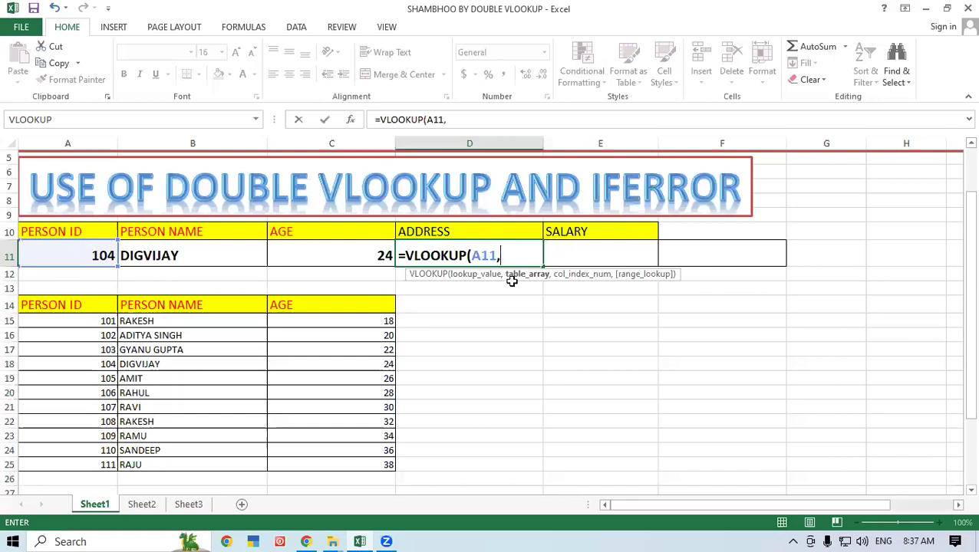
{"action": "left_click_drag", "start_coordinate": [63, 307], "coordinate": [363, 458]}
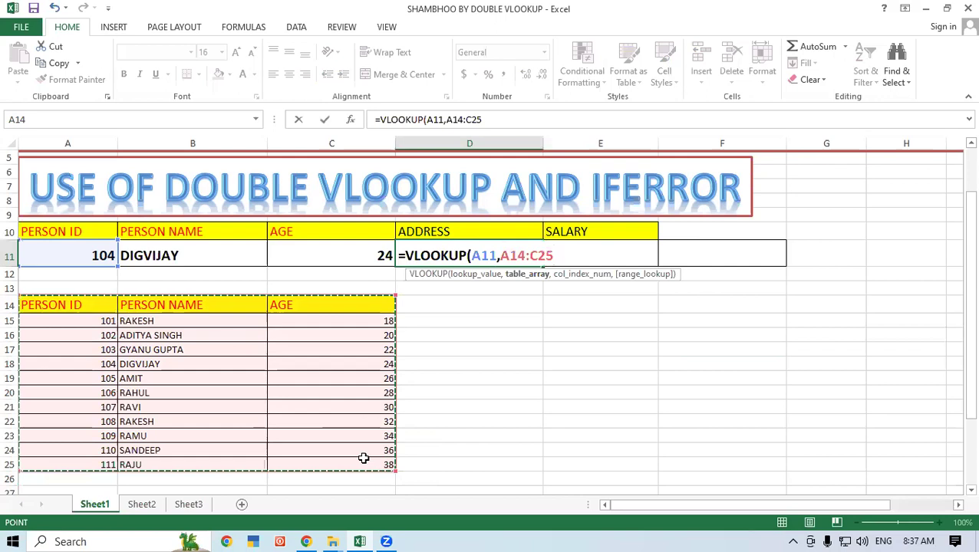
{"action": "type", "text": ","}
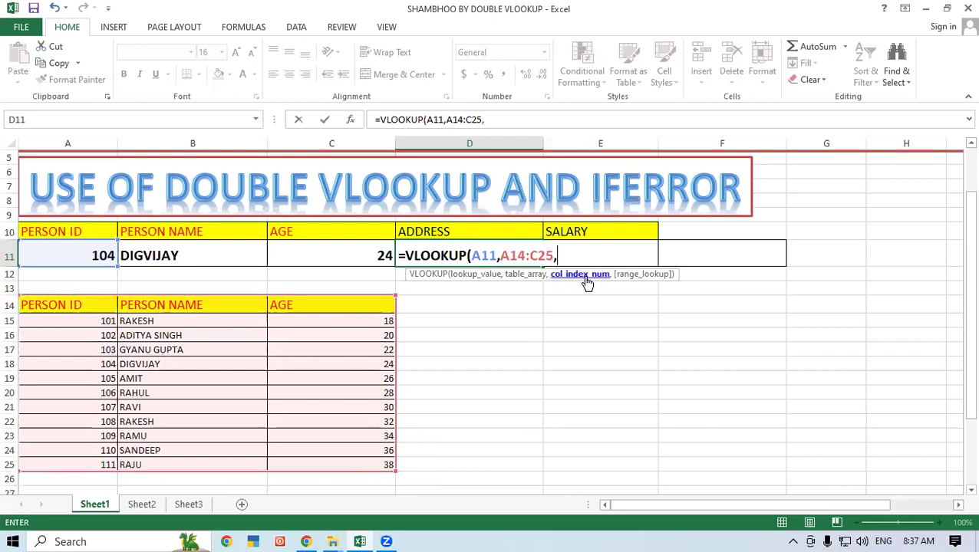
{"action": "type", "text": "2,0"}
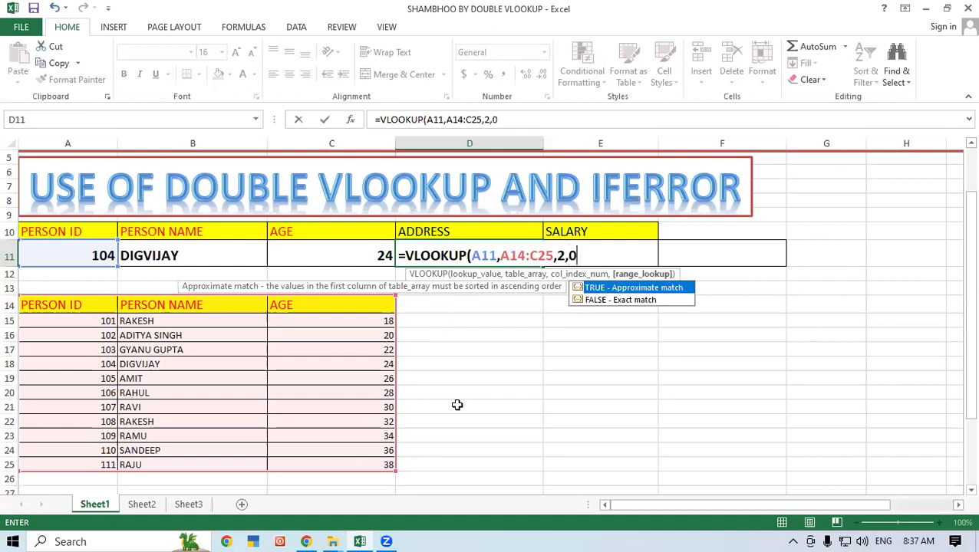
{"action": "type", "text": ")"}
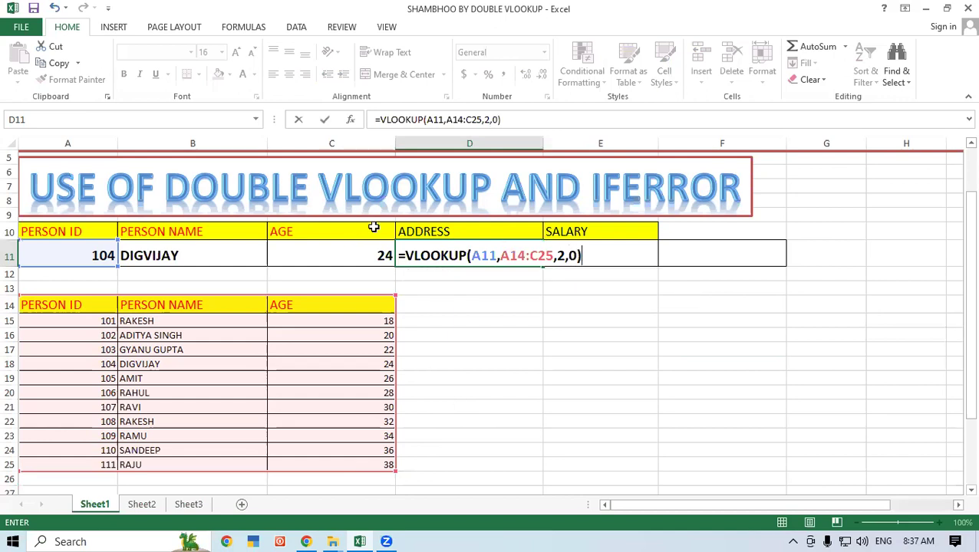
{"action": "left_click", "coordinate": [405, 258]}
{"action": "type", "text": "vlo"}
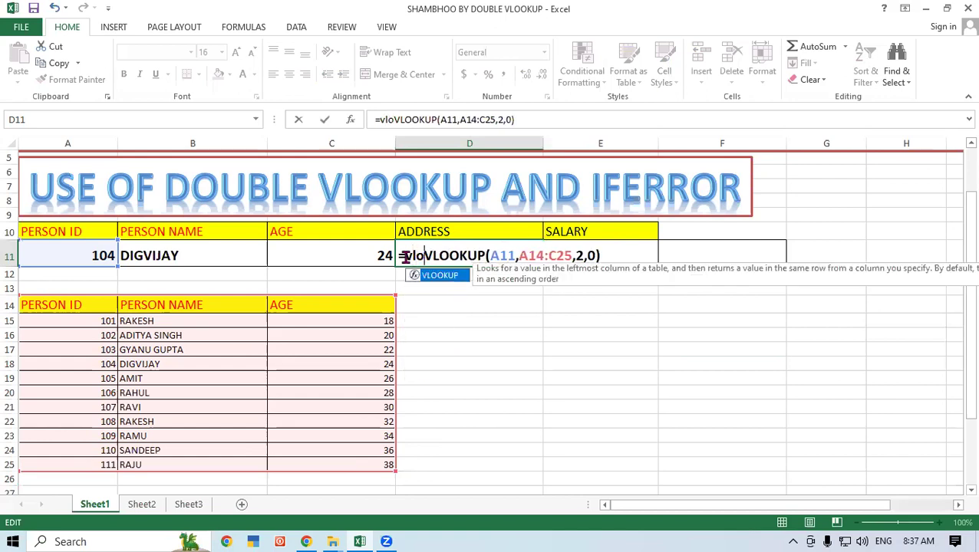
{"action": "double_click", "coordinate": [437, 276]}
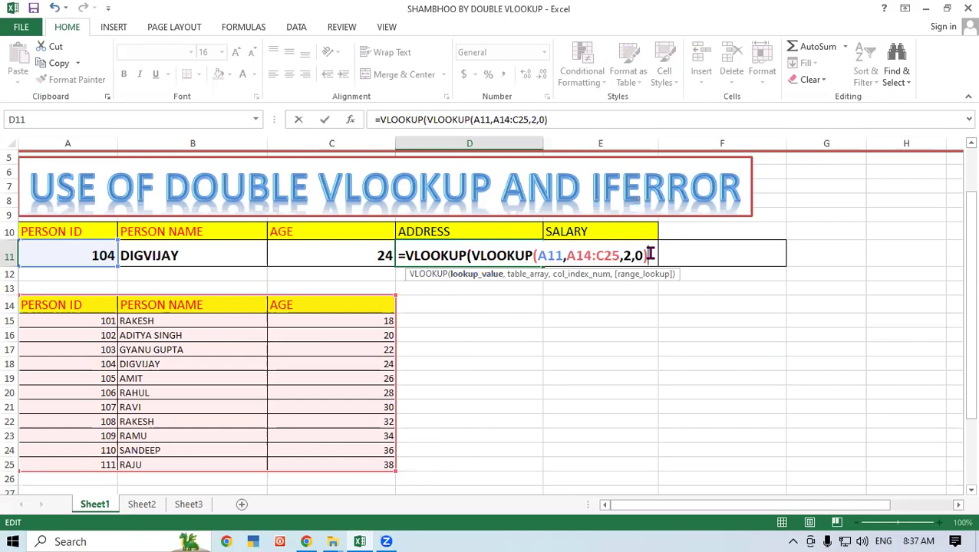
{"action": "type", "text": ","}
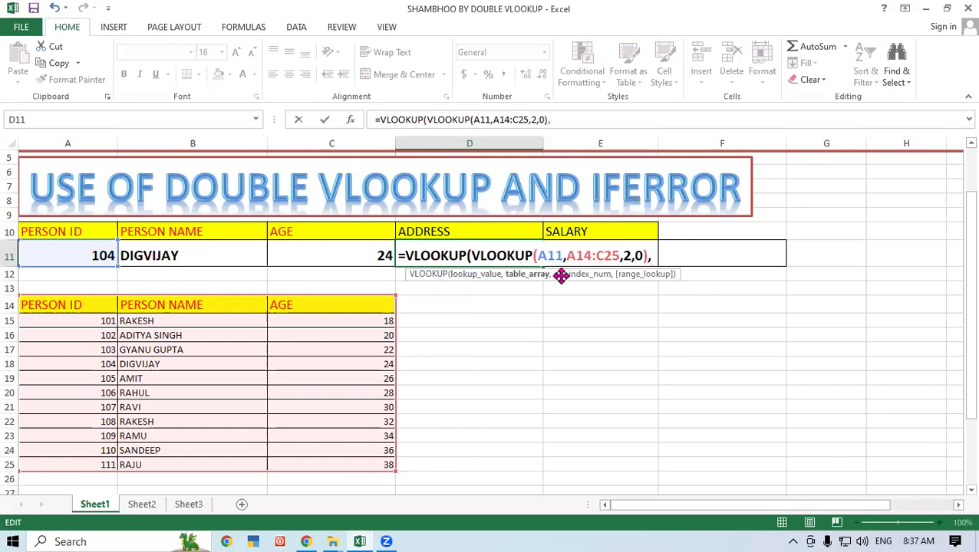
{"action": "left_click", "coordinate": [135, 505]}
{"action": "left_click_drag", "start_coordinate": [107, 188], "coordinate": [290, 347]}
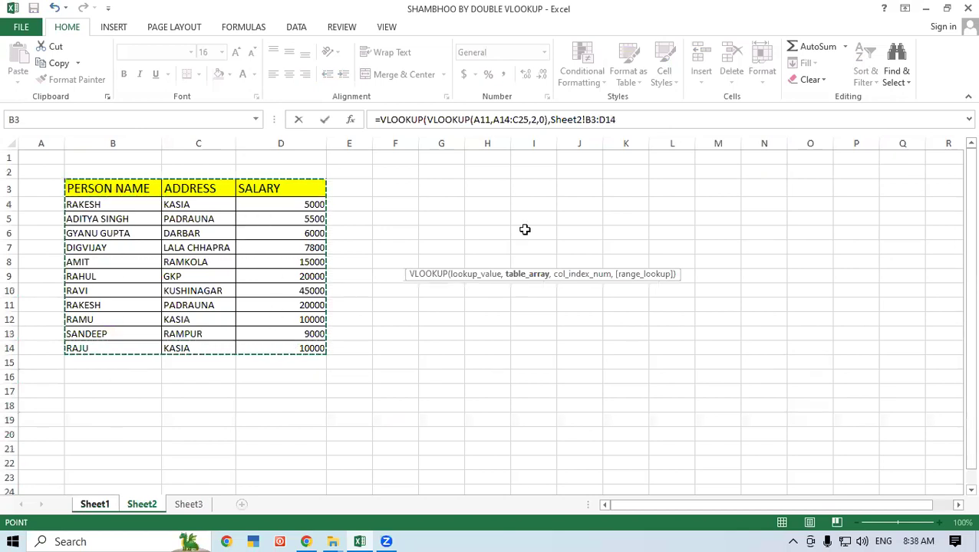
{"action": "left_click", "coordinate": [658, 123]}
{"action": "type", "text": ","}
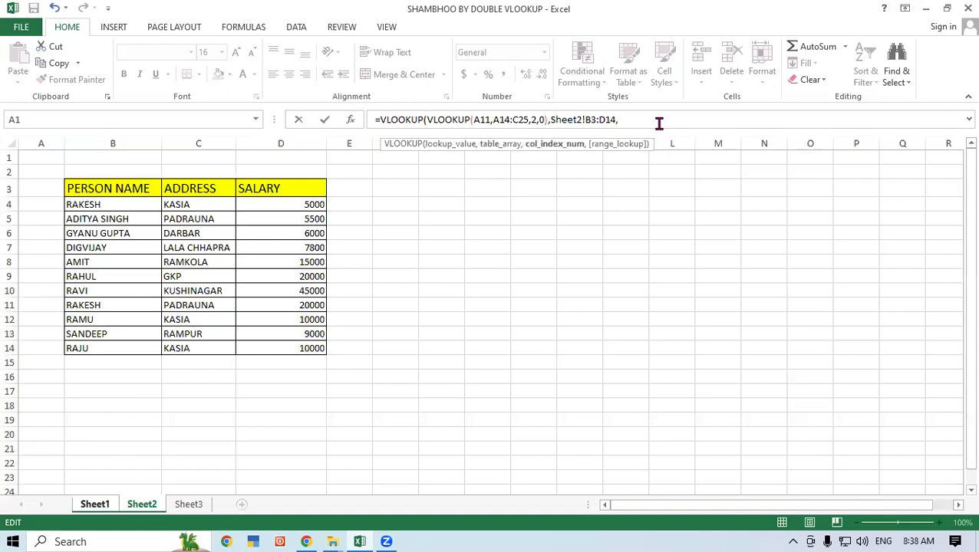
{"action": "type", "text": "2,"}
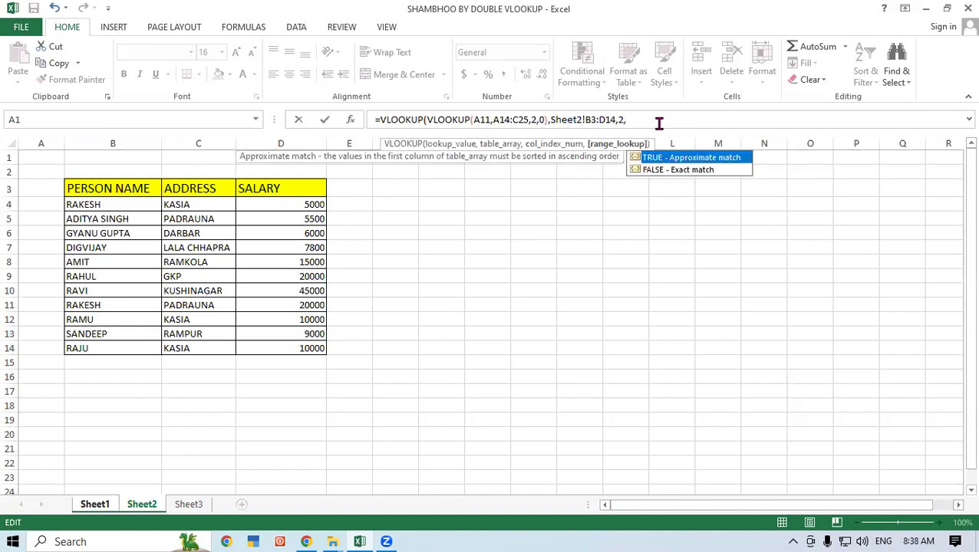
{"action": "type", "text": "0"}
{"action": "type", "text": ")"}
{"action": "key", "text": "Return"}
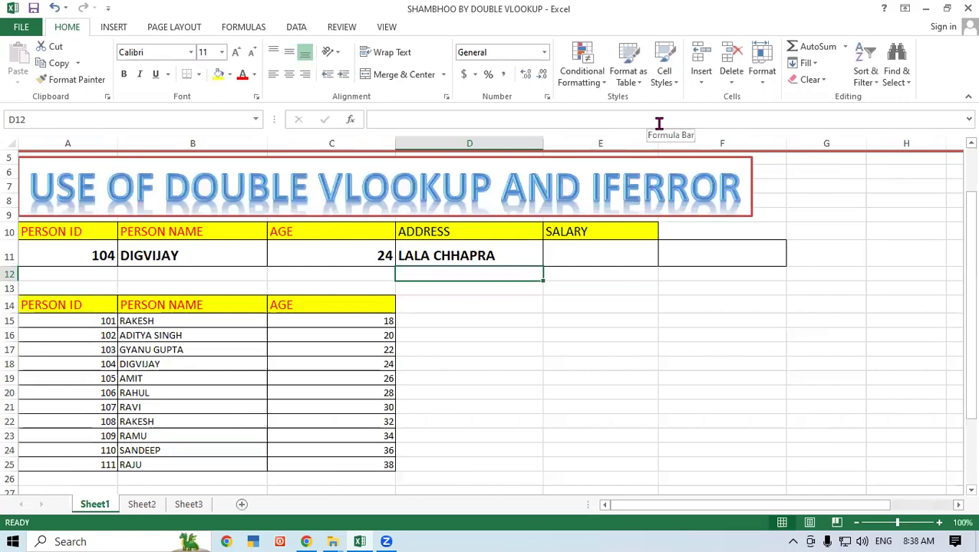
Enter Person ID 101 in A11, giving RAKESH, 18 and KASIA.
{"action": "left_click", "coordinate": [438, 247]}
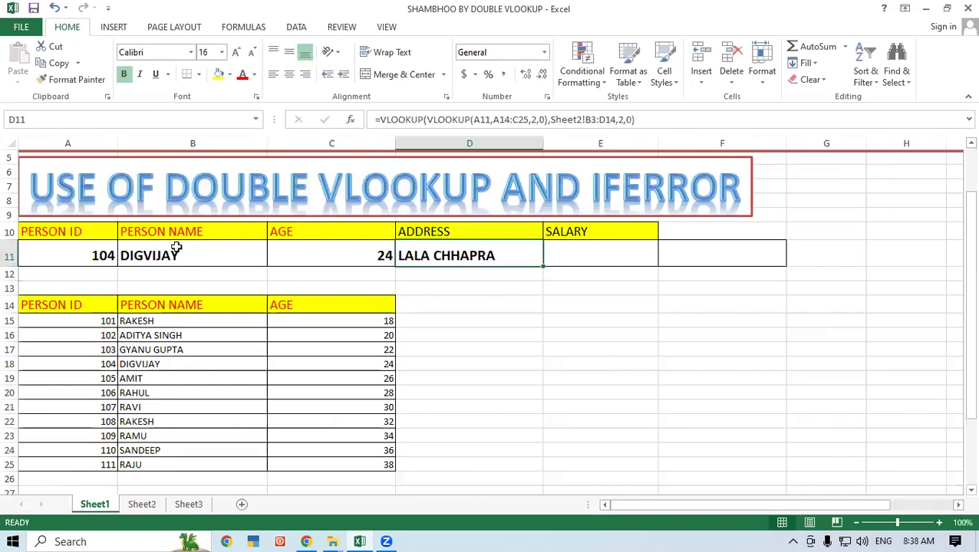
{"action": "left_click", "coordinate": [72, 252]}
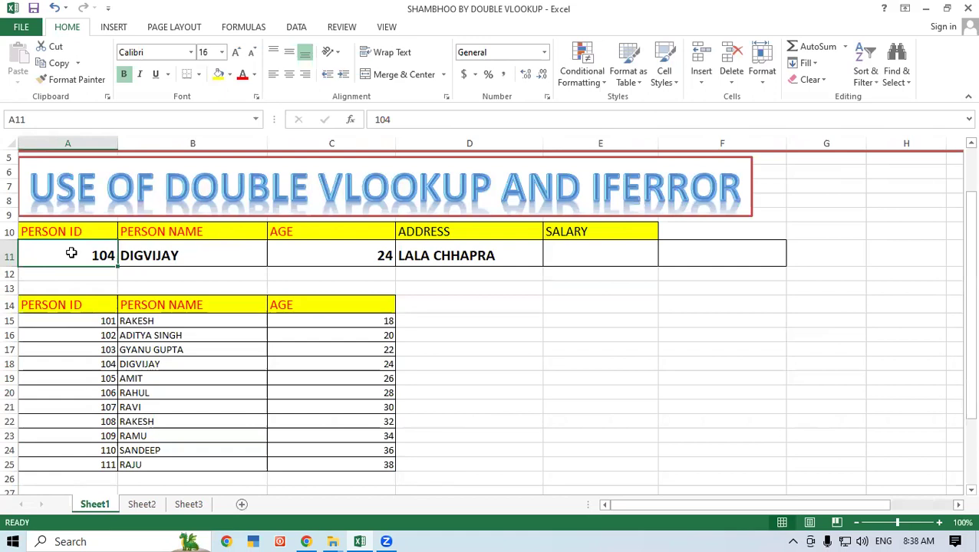
{"action": "type", "text": "101"}
{"action": "key", "text": "Return"}
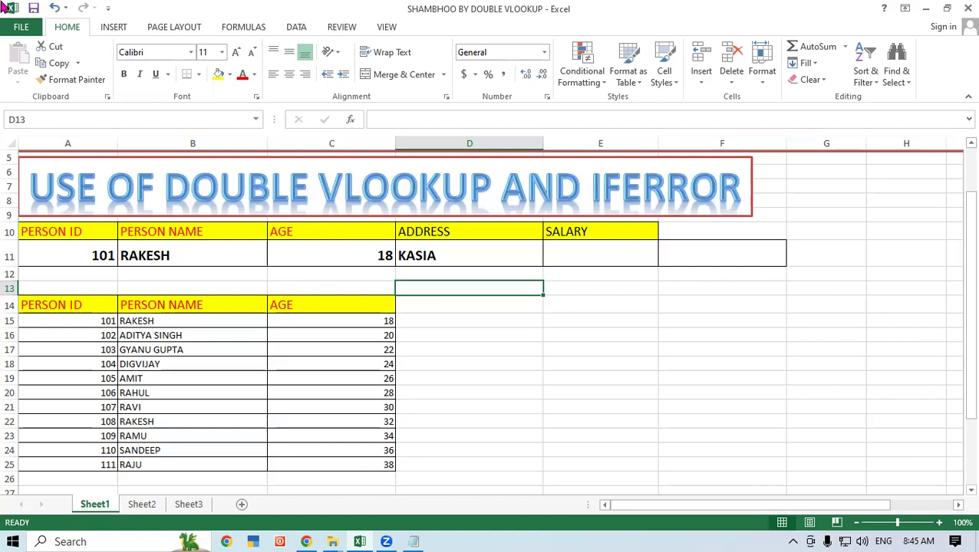
Enter the missing Person ID 115 in A11 so every lookup shows #N/A.
{"action": "left_click", "coordinate": [122, 255]}
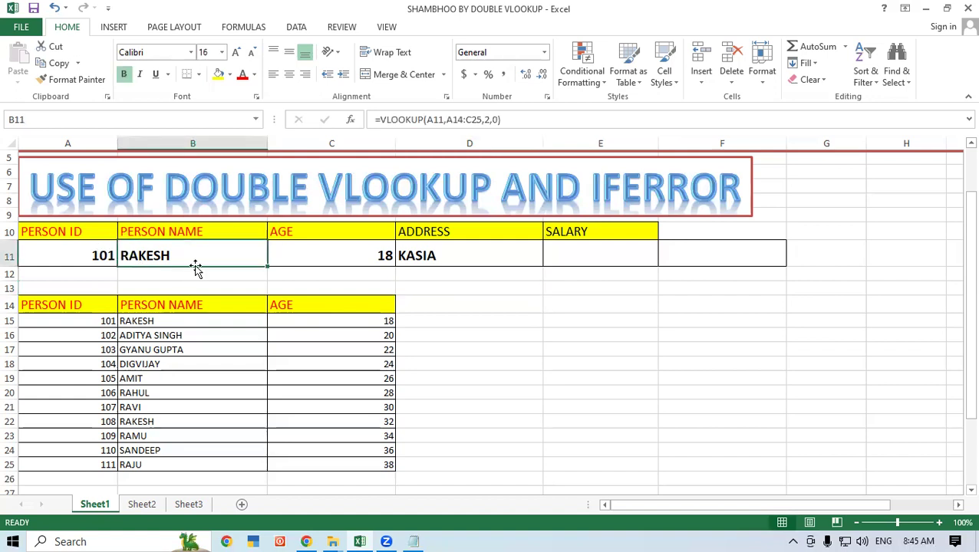
{"action": "left_click", "coordinate": [562, 363]}
{"action": "left_click", "coordinate": [90, 256]}
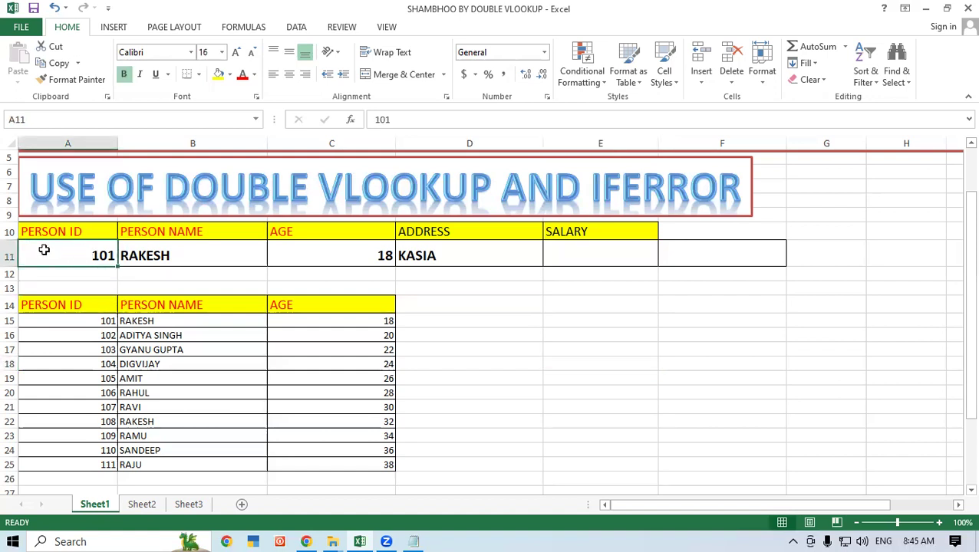
{"action": "type", "text": "115"}
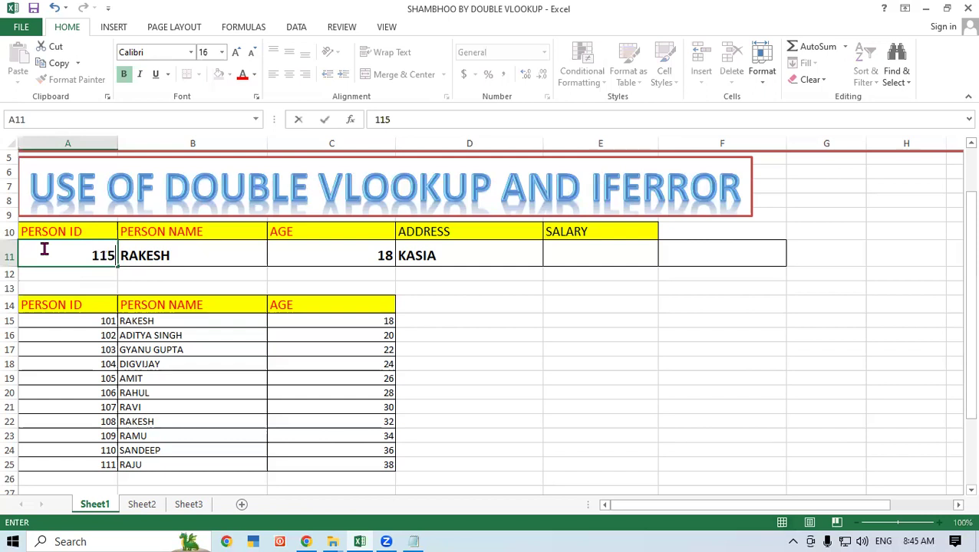
{"action": "key", "text": "Return"}
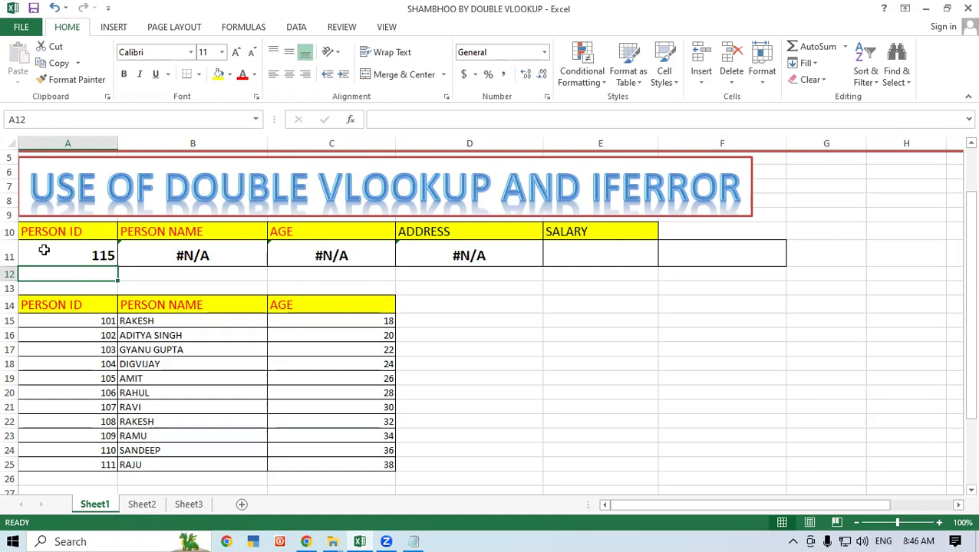
{"action": "left_click", "coordinate": [44, 250]}
Insert IFERROR( in front of the name VLOOKUP in B11.
{"action": "double_click", "coordinate": [188, 256]}
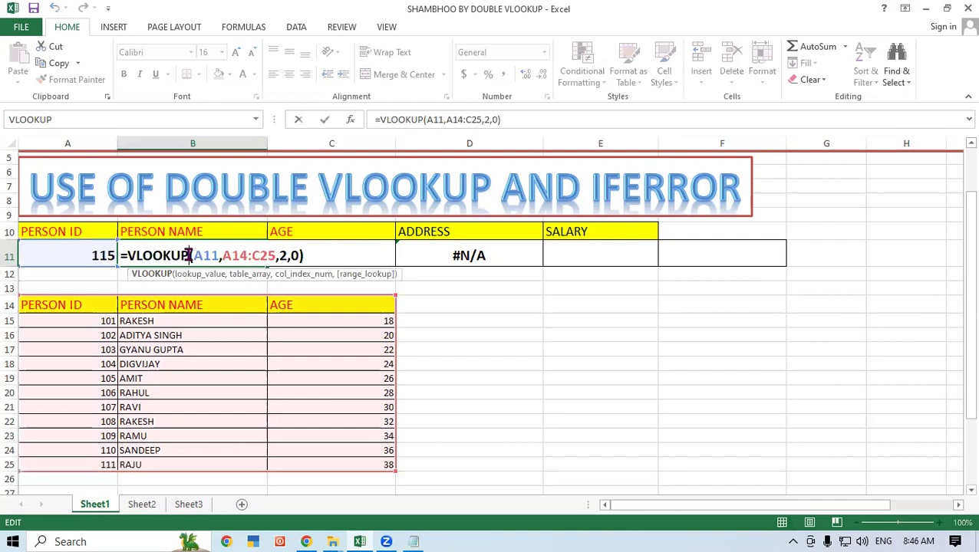
{"action": "left_click", "coordinate": [127, 256]}
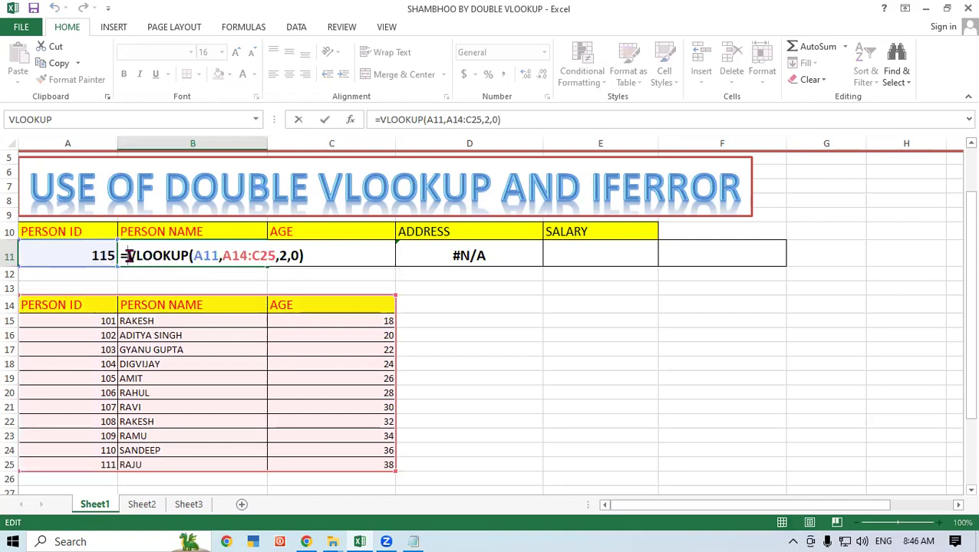
{"action": "type", "text": "if"}
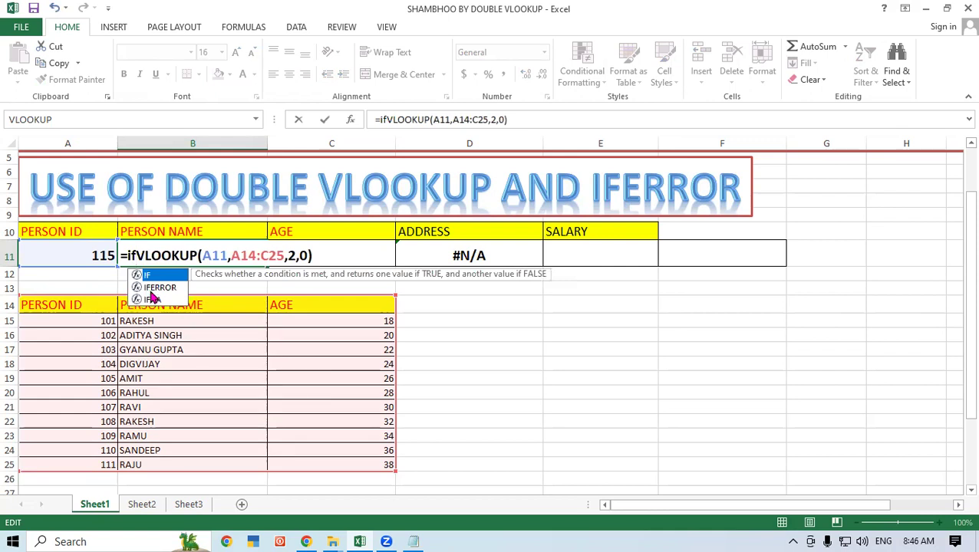
{"action": "double_click", "coordinate": [154, 288]}
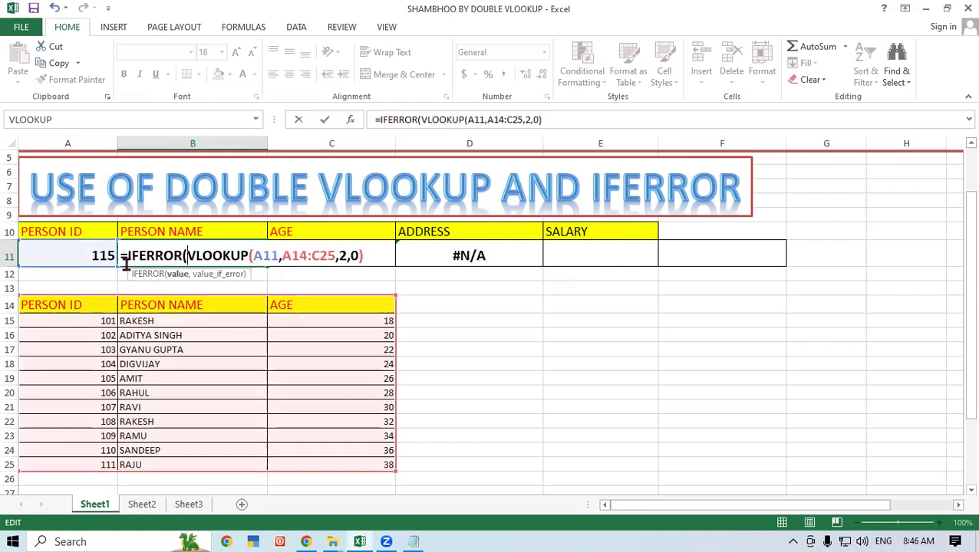
Add the "No Record Found" fallback and close the IFERROR name formula.
{"action": "left_click", "coordinate": [379, 256]}
{"action": "type", "text": ","}
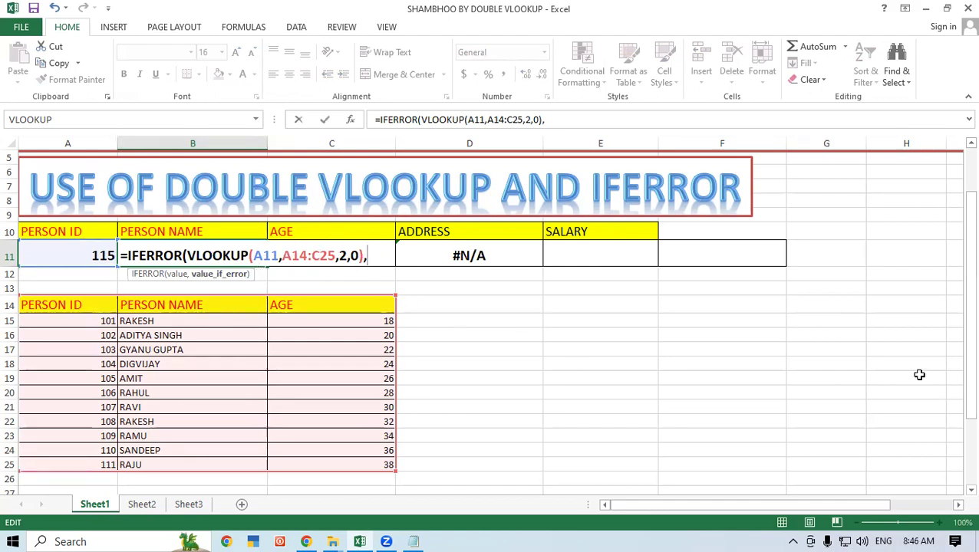
{"action": "type", "text": "\"NO"}
{"action": "key", "text": "BackSpace"}
{"action": "type", "text": "o Rece"}
{"action": "key", "text": "BackSpace"}
{"action": "type", "text": "ord Found"}
{"action": "type", "text": "\""}
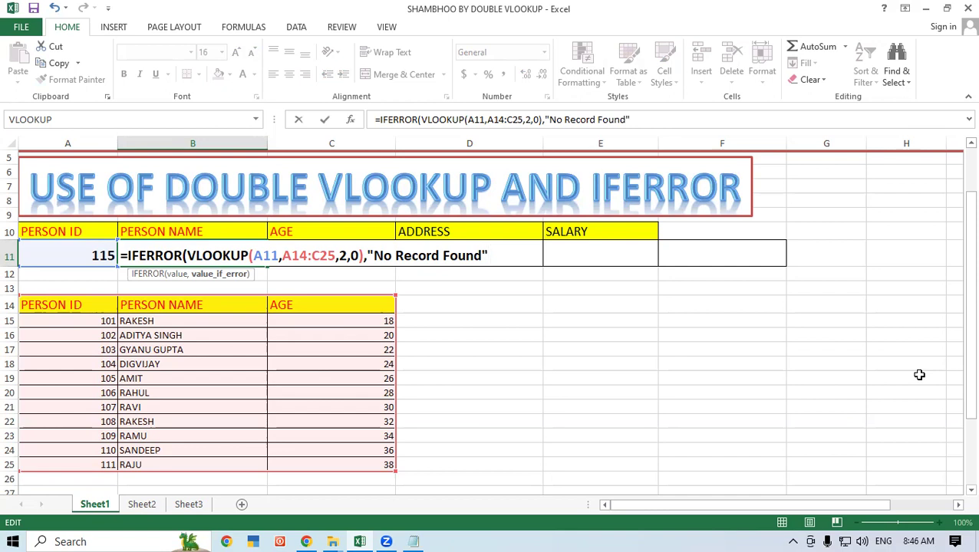
{"action": "type", "text": ")"}
{"action": "key", "text": "Return"}
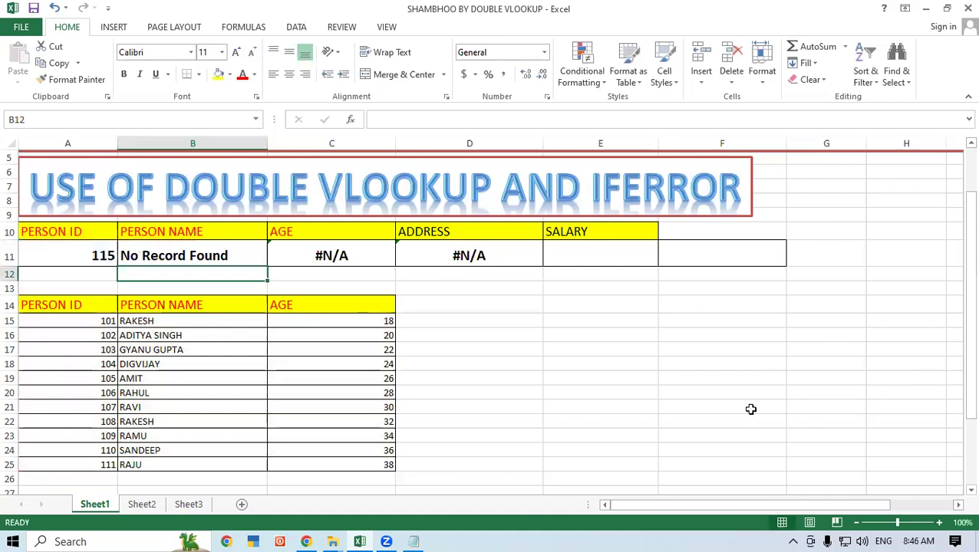
{"action": "left_click", "coordinate": [92, 256]}
Enter Person IDs 111, 12 and 120 in A11, ending on 120 showing No Record Found.
{"action": "type", "text": "111"}
{"action": "key", "text": "Return"}
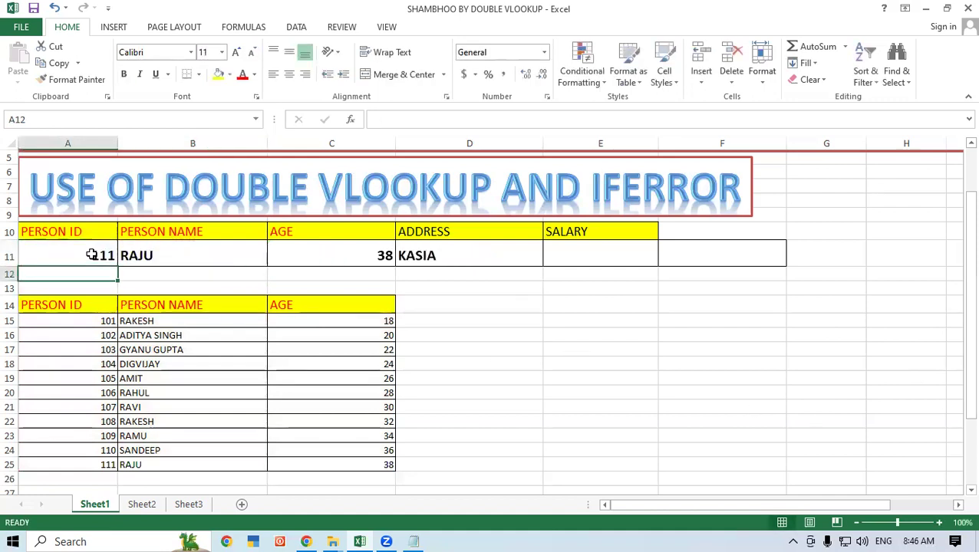
{"action": "left_click", "coordinate": [91, 254]}
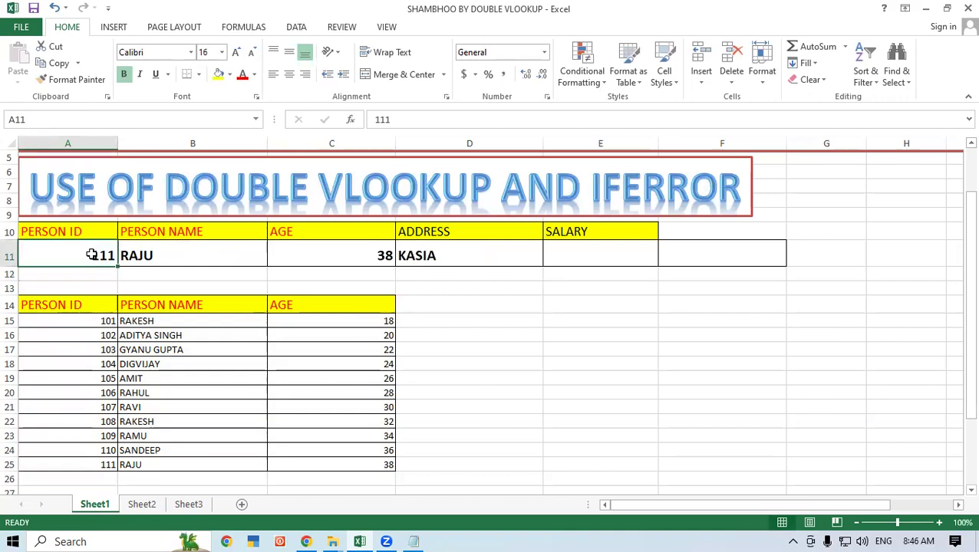
{"action": "type", "text": "12"}
{"action": "key", "text": "Return"}
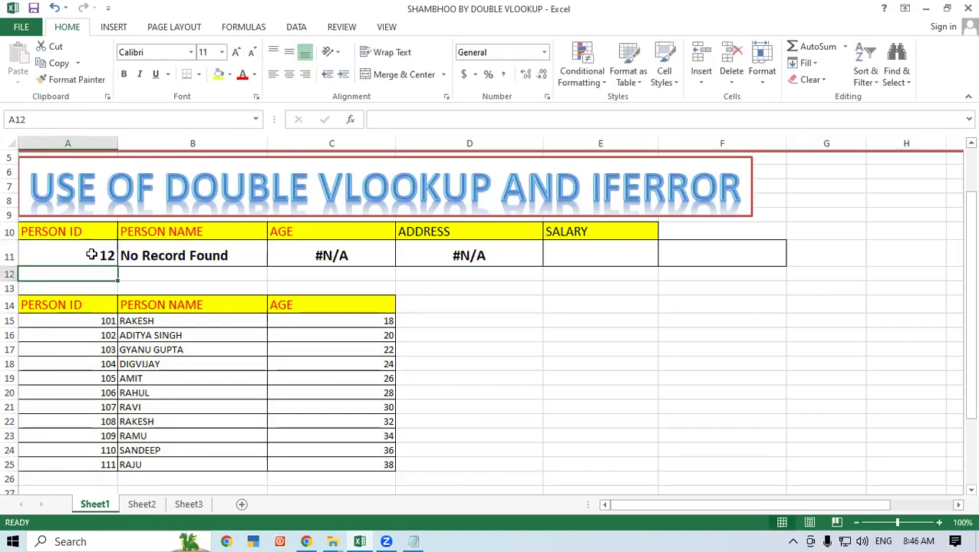
{"action": "left_click", "coordinate": [91, 254]}
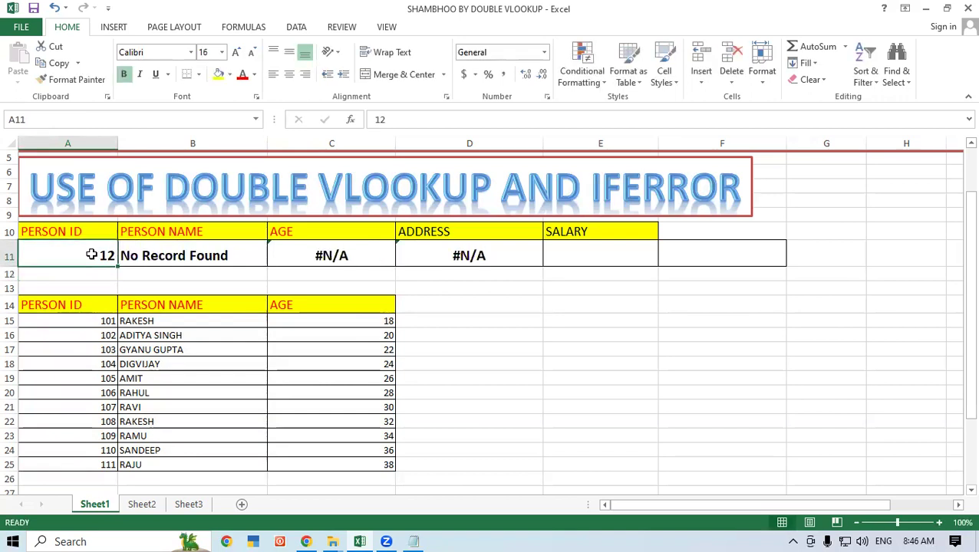
{"action": "type", "text": "120"}
{"action": "key", "text": "Return"}
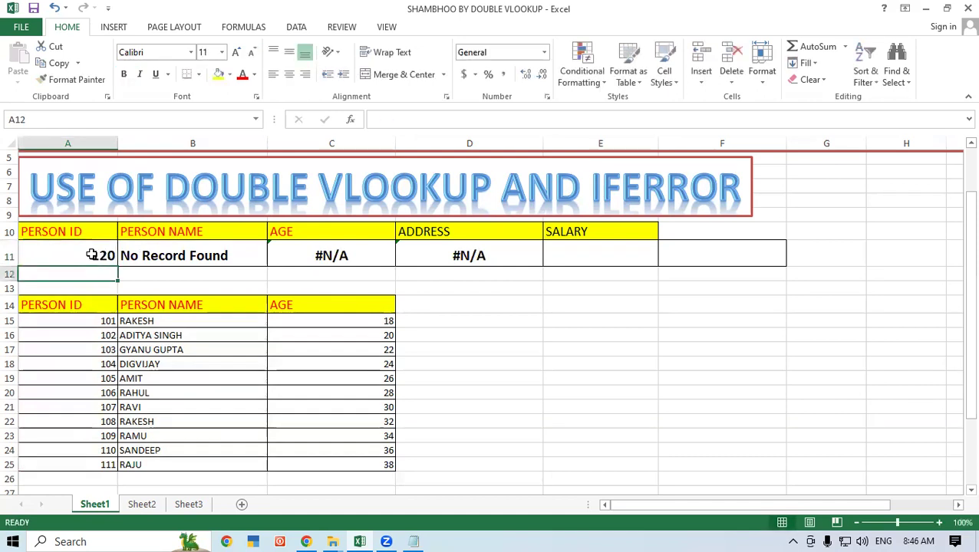
{"action": "left_click", "coordinate": [305, 254]}
Change C11 to =IFERROR(VLOOKUP(A11,A14:C25,3,0),"No Data") so ID 120 shows No Data.
{"action": "double_click", "coordinate": [305, 253]}
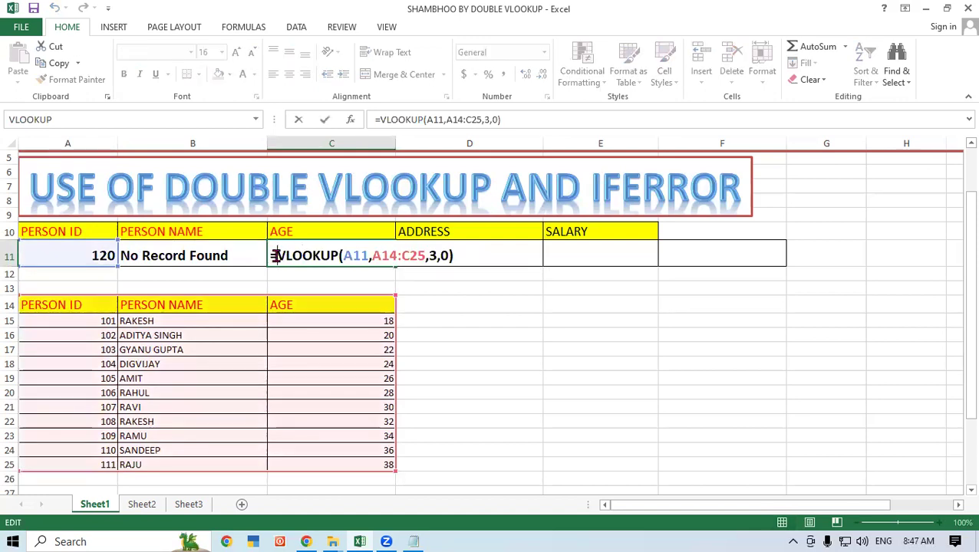
{"action": "type", "text": "IF"}
{"action": "double_click", "coordinate": [319, 287]}
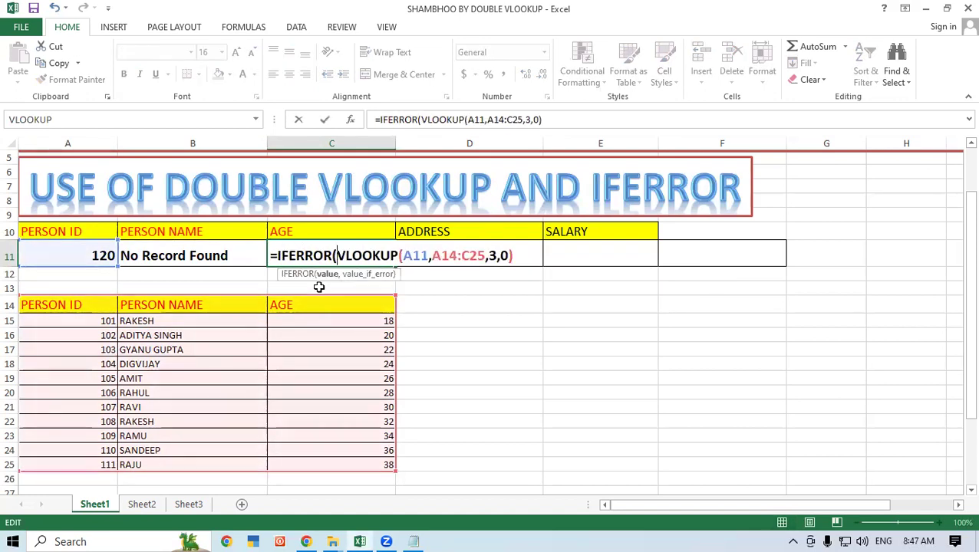
{"action": "left_click", "coordinate": [519, 253]}
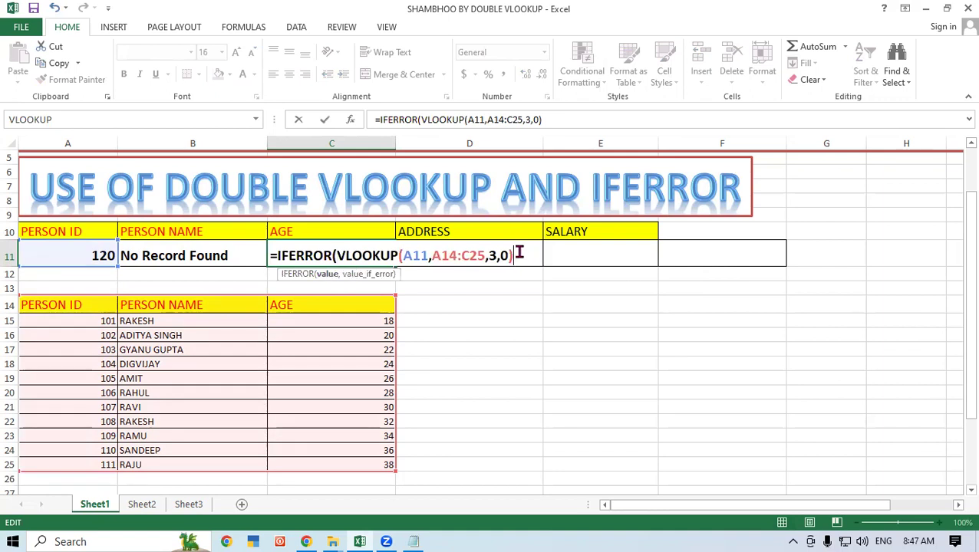
{"action": "type", "text": ","}
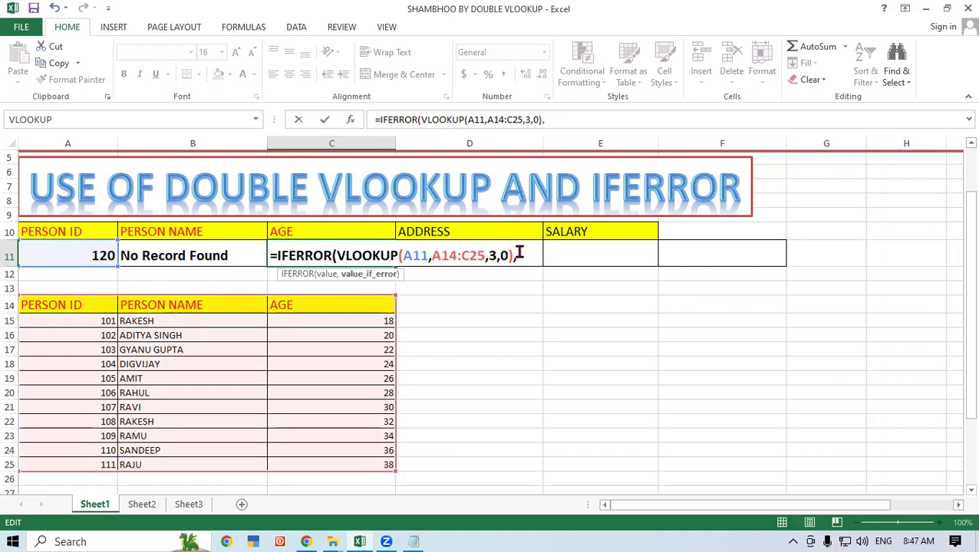
{"action": "type", "text": "\""}
{"action": "type", "text": "No Data\""}
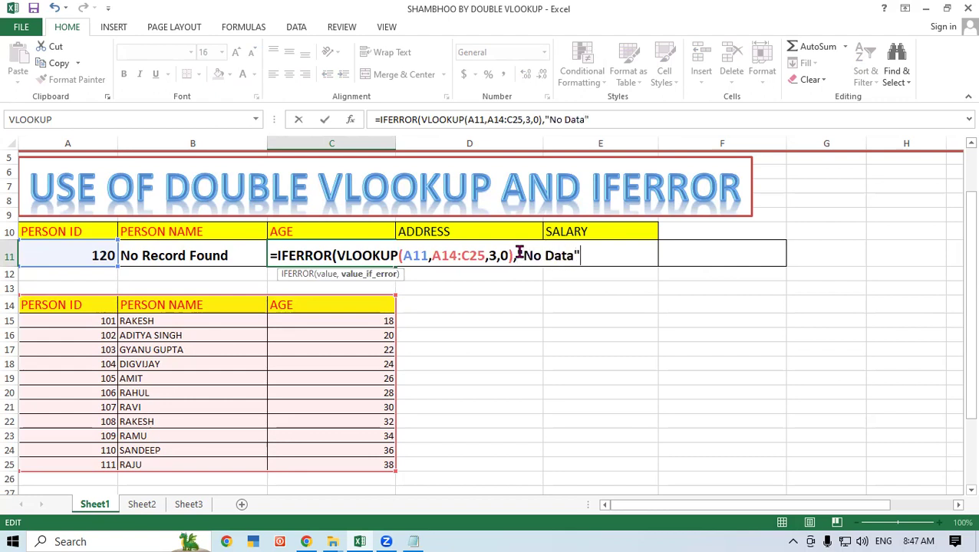
{"action": "type", "text": ")"}
{"action": "key", "text": "Return"}
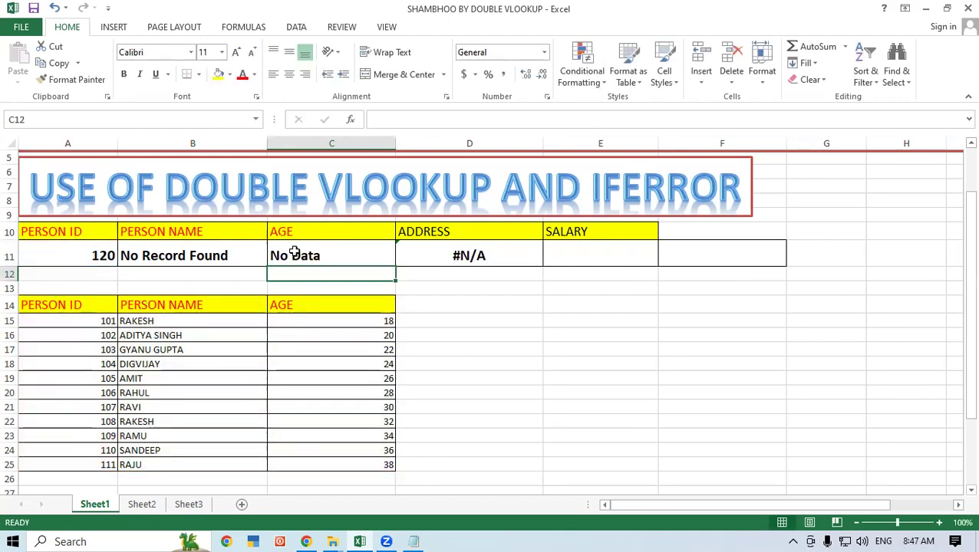
{"action": "left_click", "coordinate": [294, 253]}
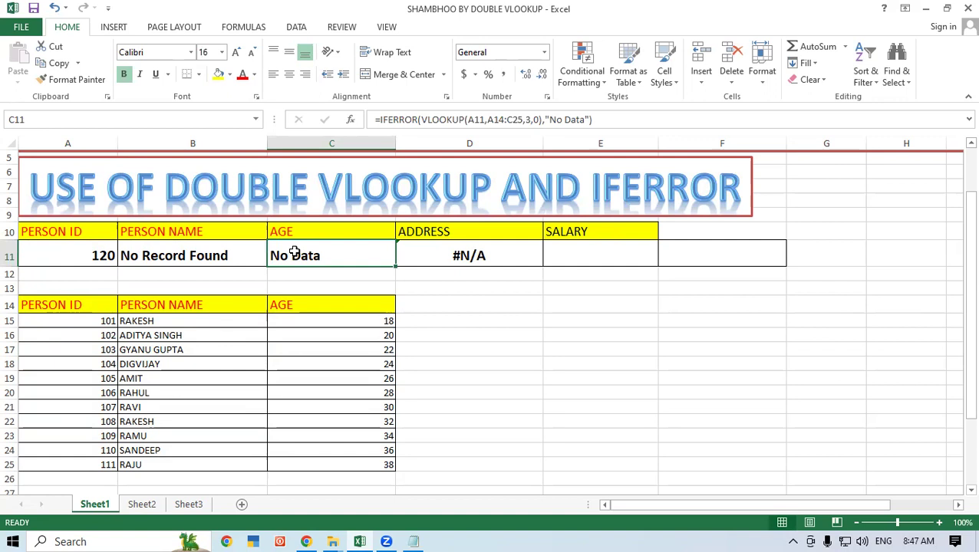
Insert IFERROR( right after the equals sign in D11's nested address lookup.
{"action": "double_click", "coordinate": [433, 252]}
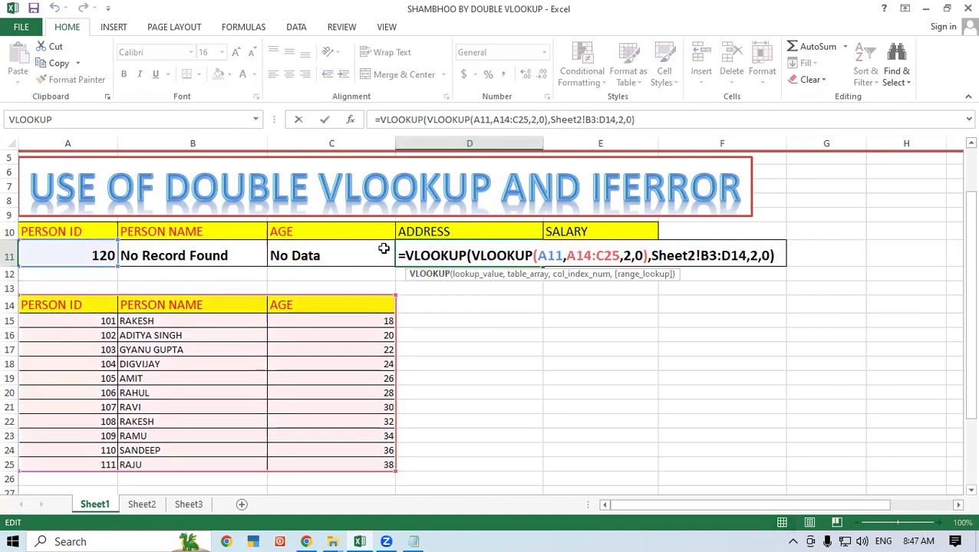
{"action": "left_click", "coordinate": [407, 254]}
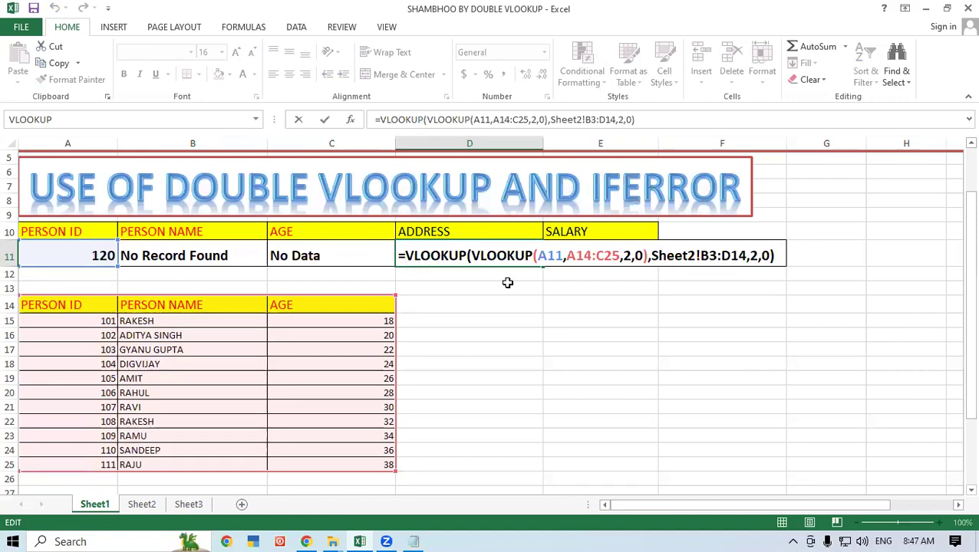
{"action": "type", "text": "if"}
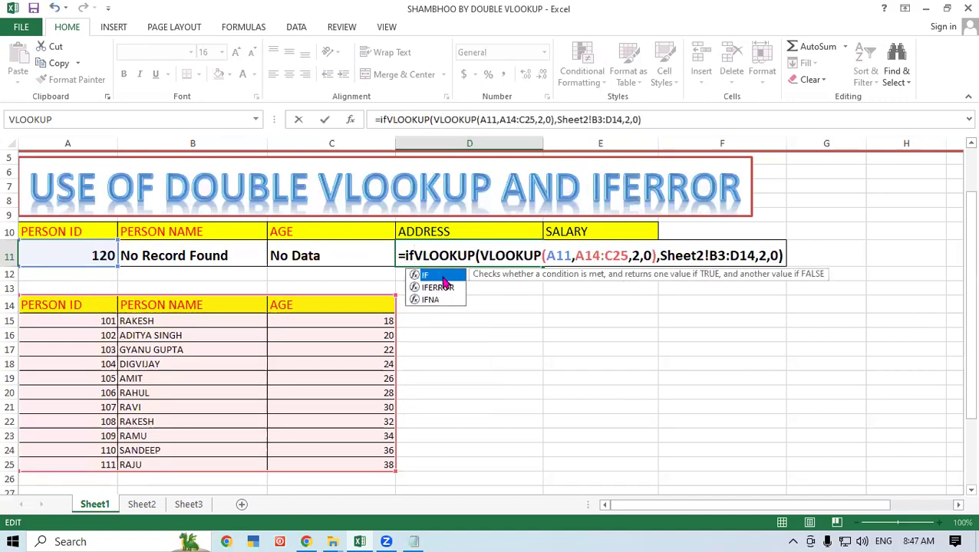
{"action": "double_click", "coordinate": [442, 276]}
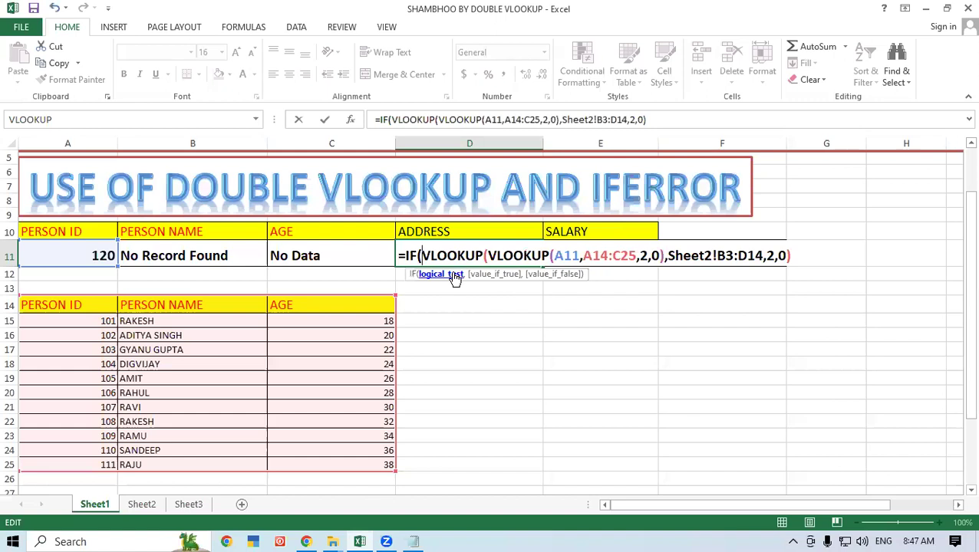
{"action": "key", "text": "BackSpace"}
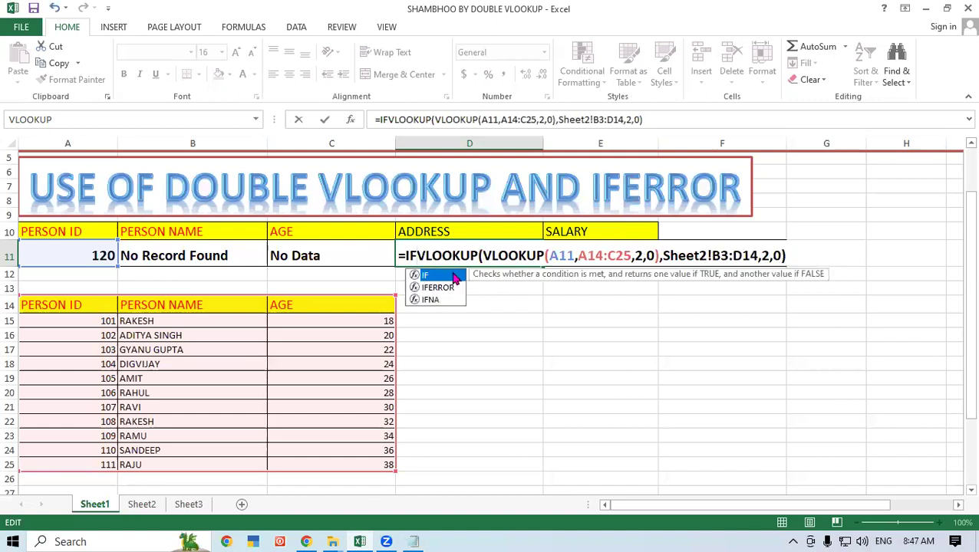
{"action": "double_click", "coordinate": [438, 288]}
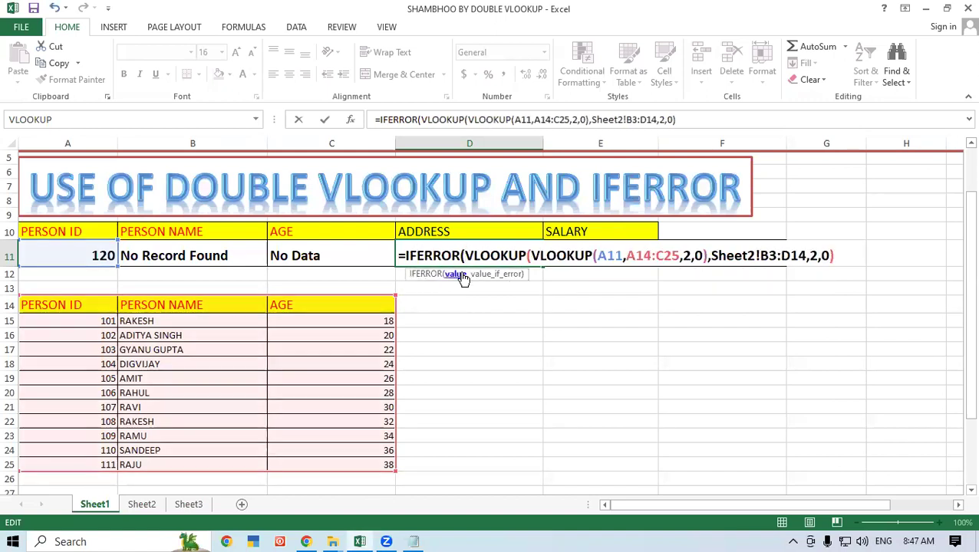
Close the IFERROR with the fallback ,"Record Not Found") and commit the D11 formula.
{"action": "left_click", "coordinate": [846, 254]}
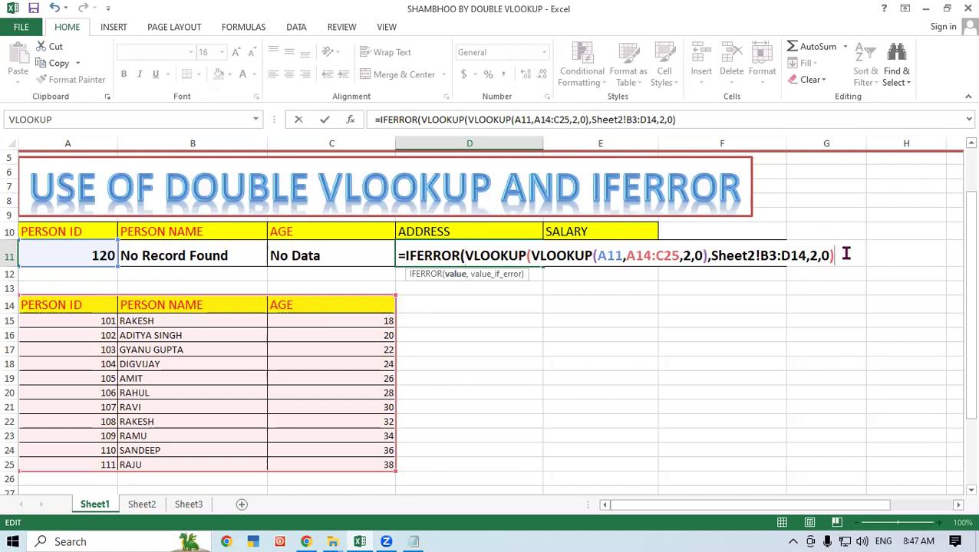
{"action": "type", "text": ","}
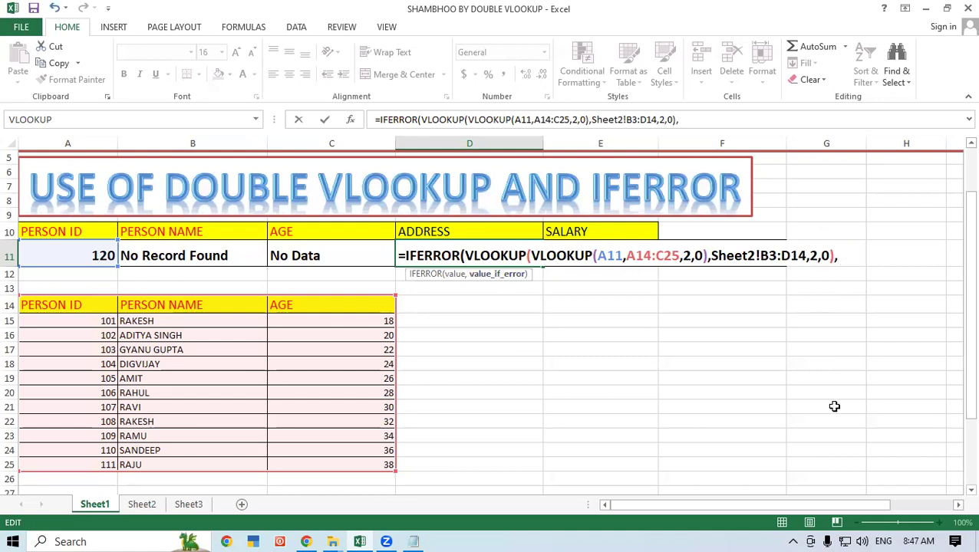
{"action": "type", "text": "\""}
{"action": "type", "text": "Recoun"}
{"action": "key", "text": "BackSpace"}
{"action": "key", "text": "BackSpace"}
{"action": "type", "text": "rd NO"}
{"action": "key", "text": "BackSpace"}
{"action": "type", "text": "ot"}
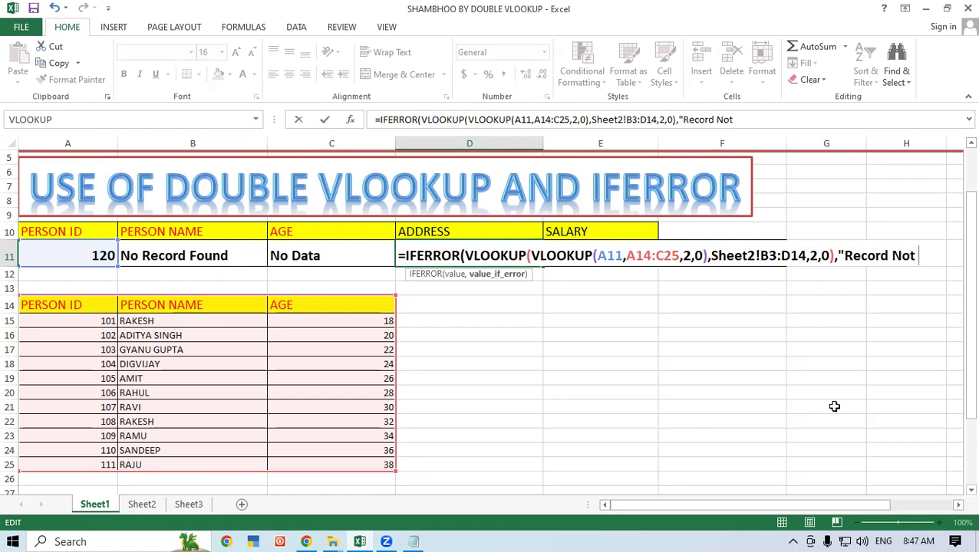
{"action": "type", "text": " Foudn"}
{"action": "key", "text": "BackSpace"}
{"action": "key", "text": "BackSpace"}
{"action": "type", "text": "nd"}
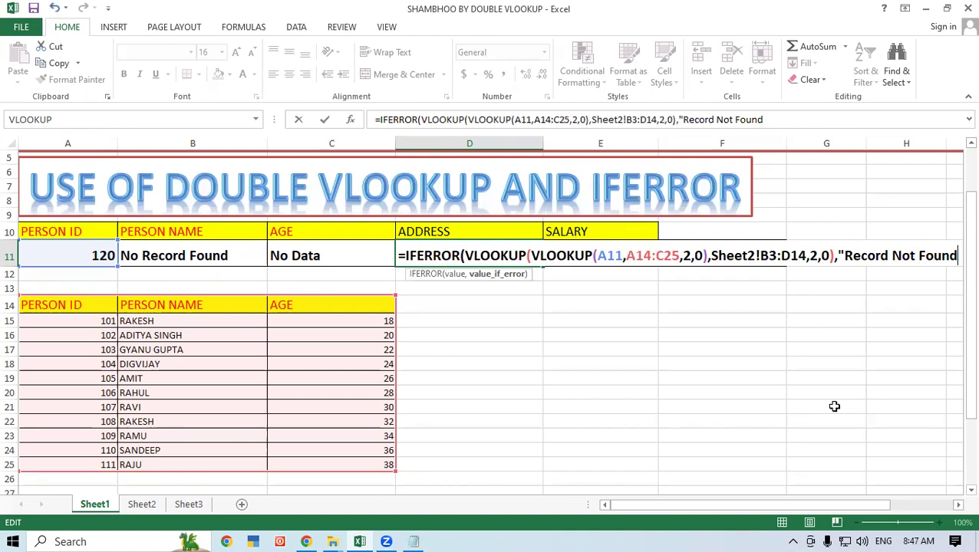
{"action": "type", "text": "\")"}
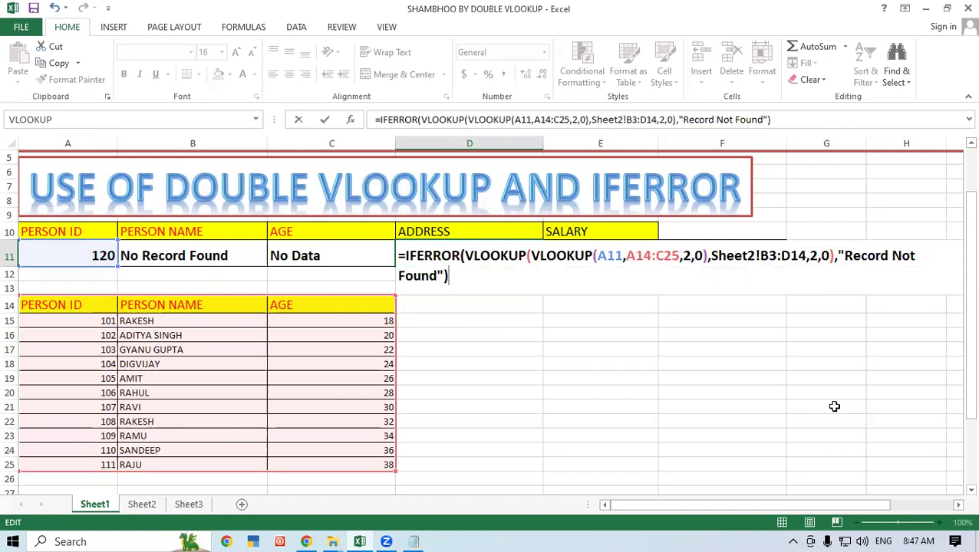
{"action": "key", "text": "Return"}
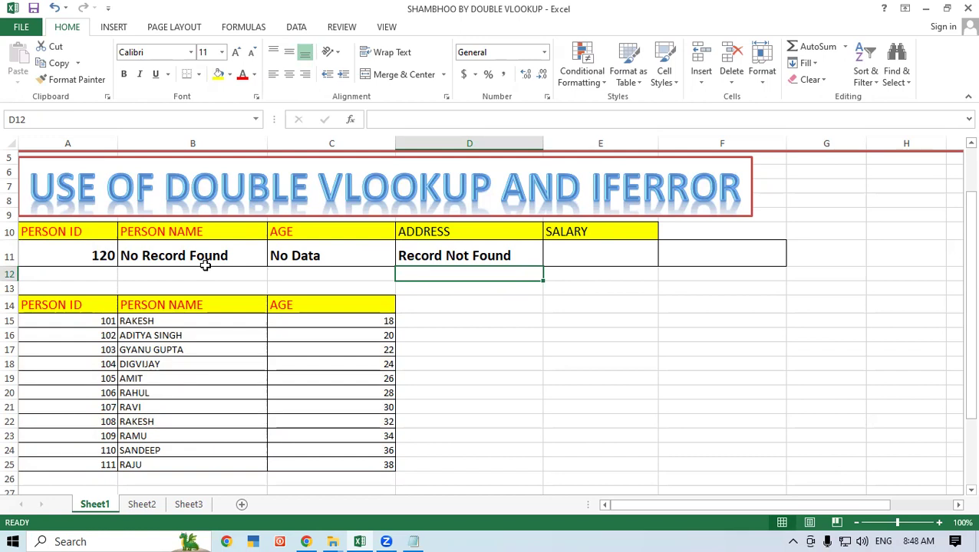
Replace "Record Not Found" with "Nahi" in D11's IFERROR formula and commit it.
{"action": "double_click", "coordinate": [475, 253]}
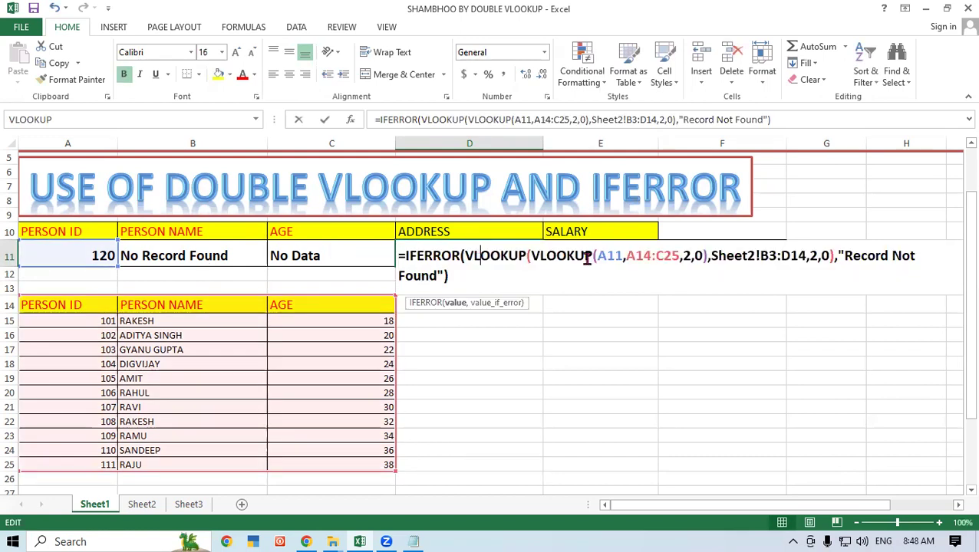
{"action": "left_click_drag", "start_coordinate": [844, 255], "coordinate": [923, 263]}
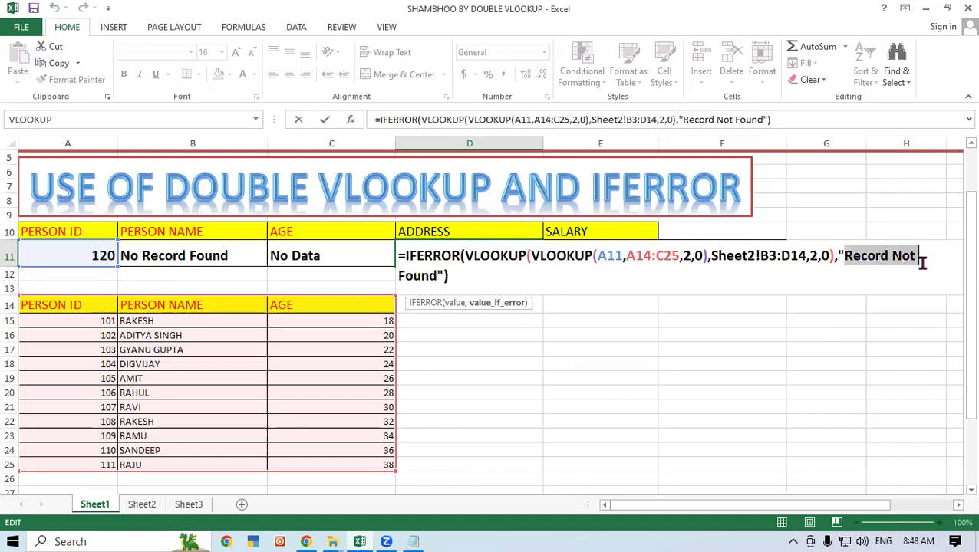
{"action": "type", "text": "Nahi"}
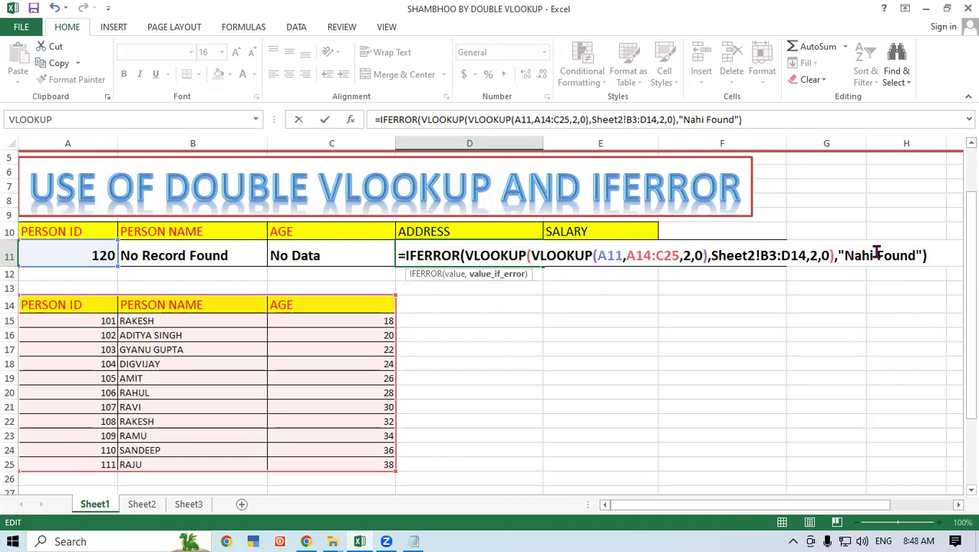
{"action": "left_click_drag", "start_coordinate": [876, 255], "coordinate": [914, 257]}
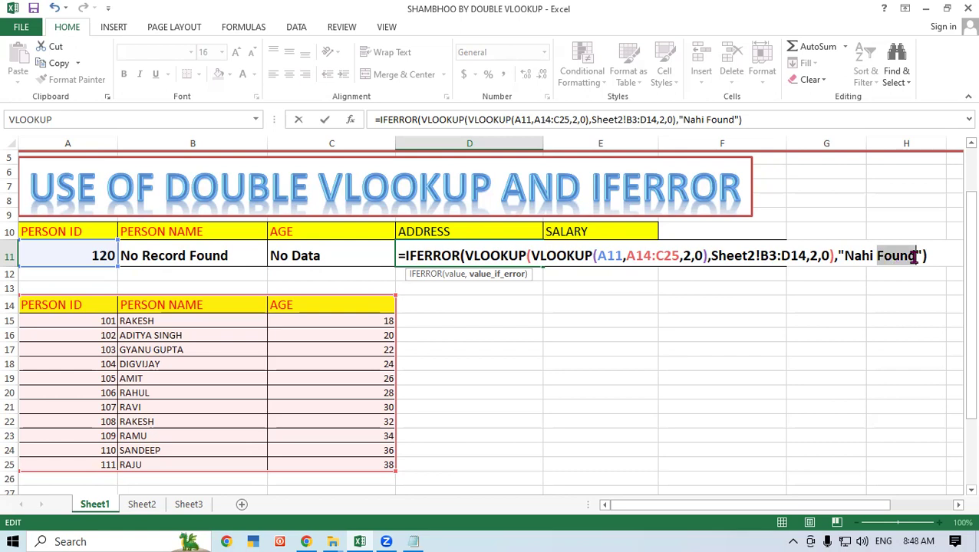
{"action": "key", "text": "BackSpace"}
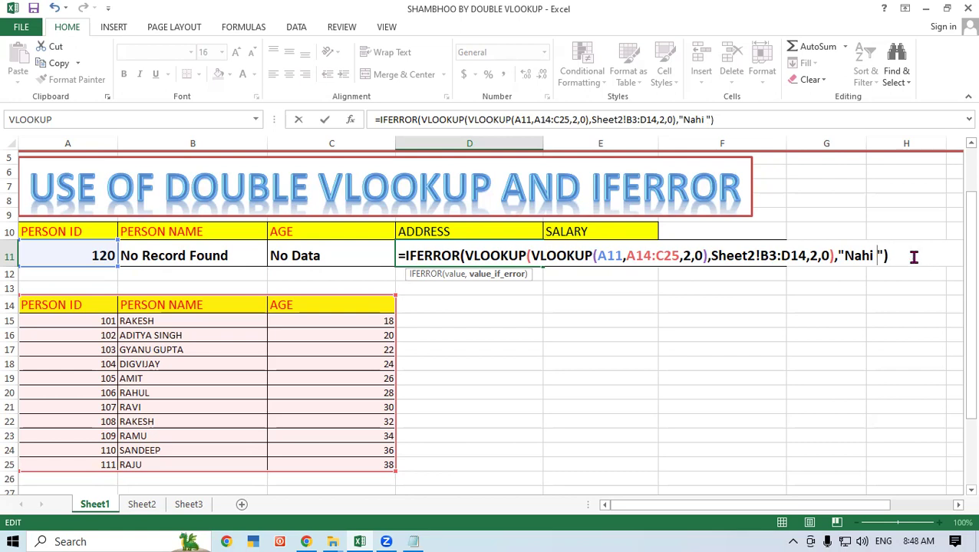
{"action": "key", "text": "Return"}
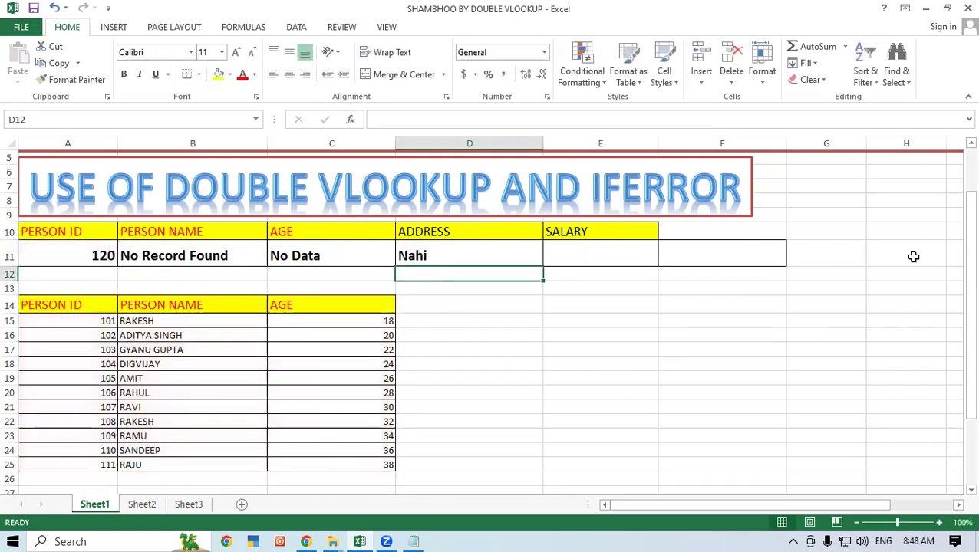
{"action": "left_click", "coordinate": [90, 253]}
Enter Person ID 101 in A11, then 115 to check the not-found messages.
{"action": "type", "text": "101"}
{"action": "key", "text": "Return"}
{"action": "left_click", "coordinate": [66, 253]}
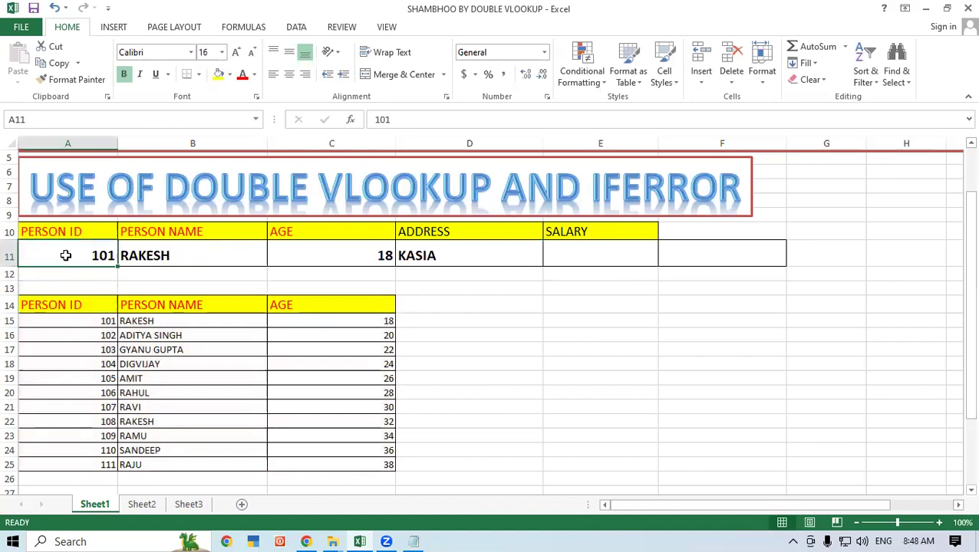
{"action": "type", "text": "115"}
{"action": "key", "text": "Return"}
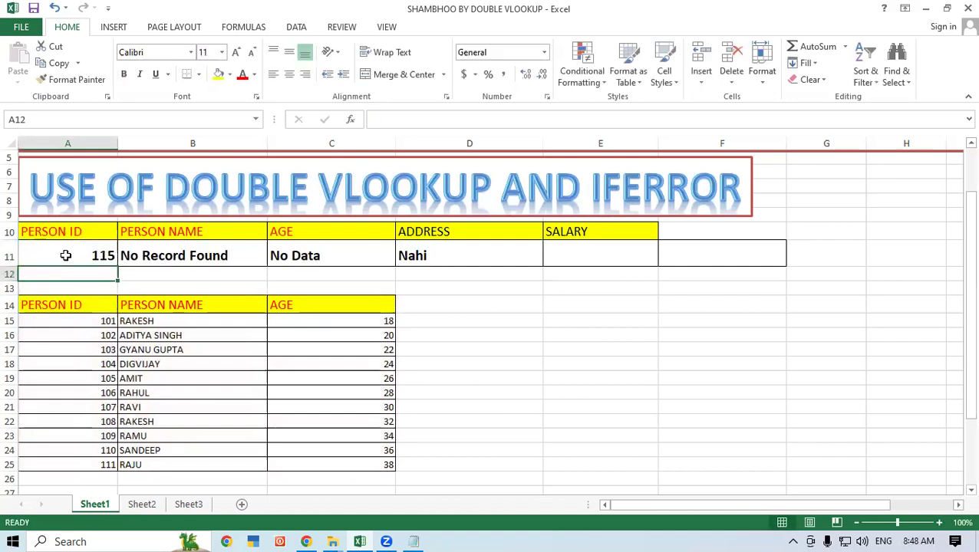